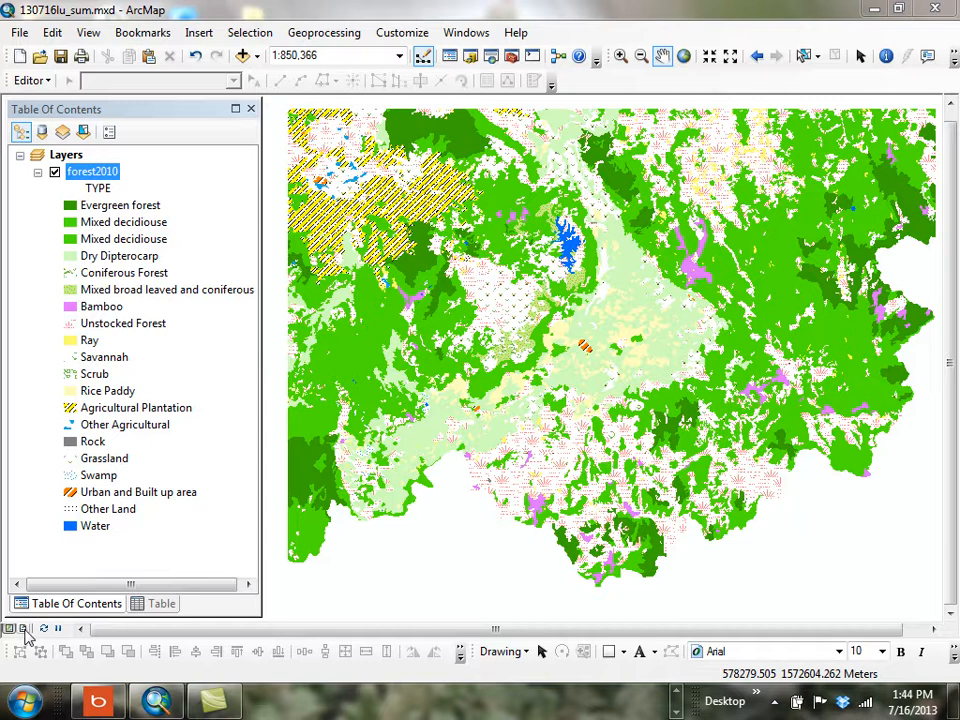
Switch to layout view without the table of contents and confirm the A4 landscape page setup
click(24, 629)
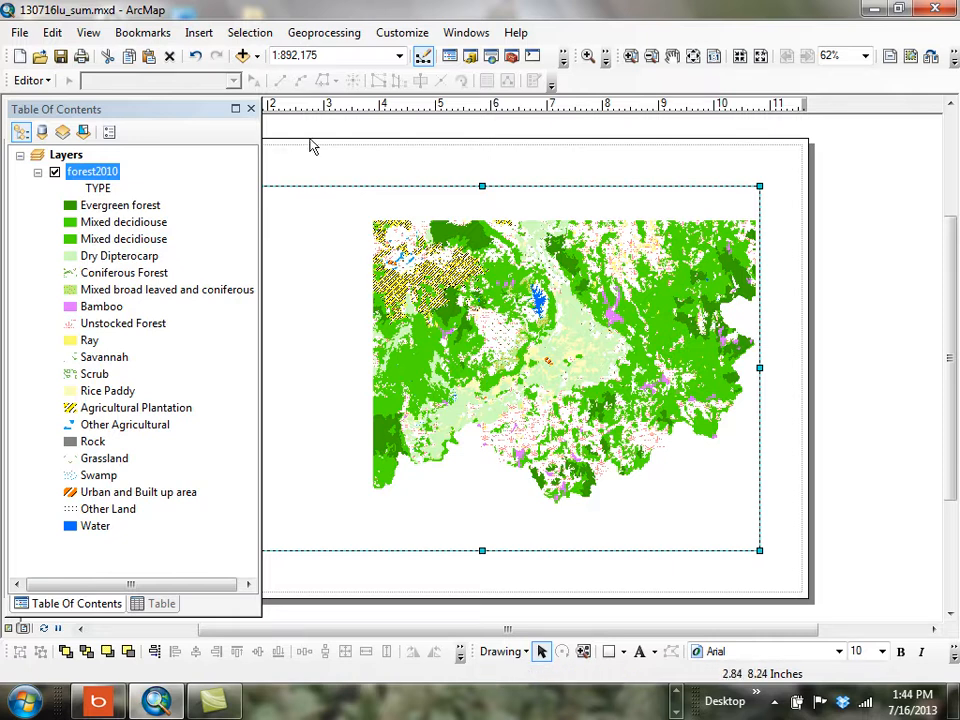
click(251, 109)
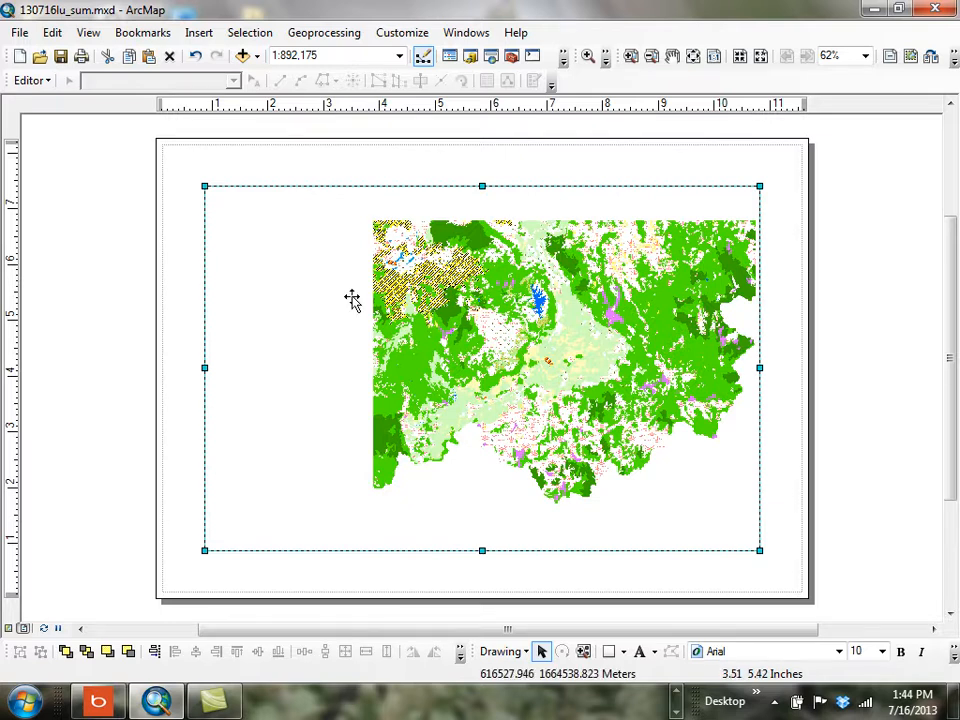
click(19, 33)
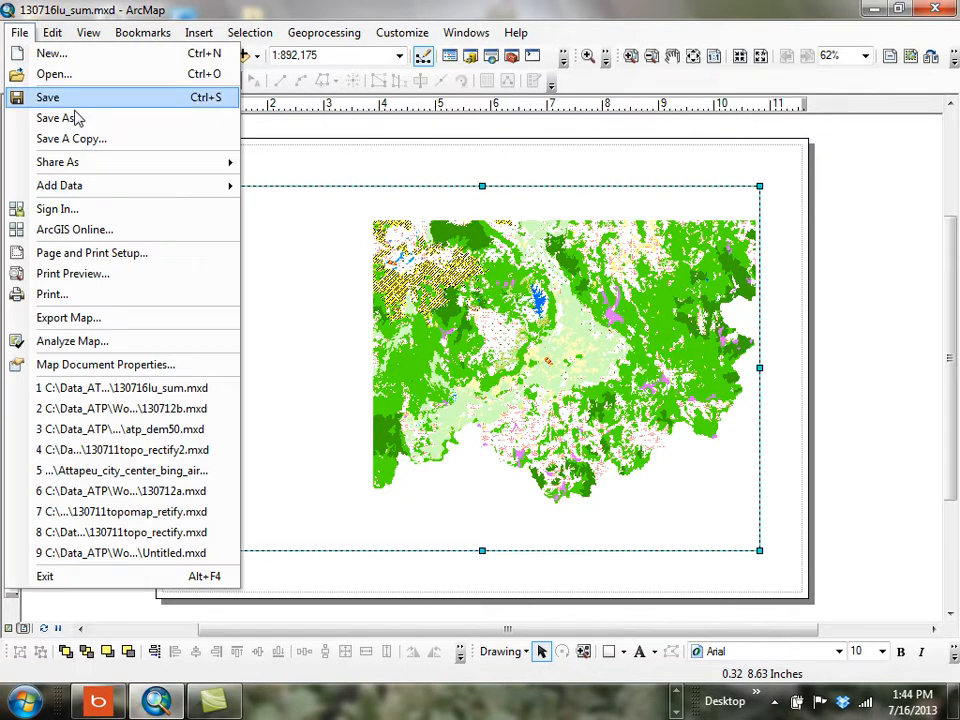
click(83, 256)
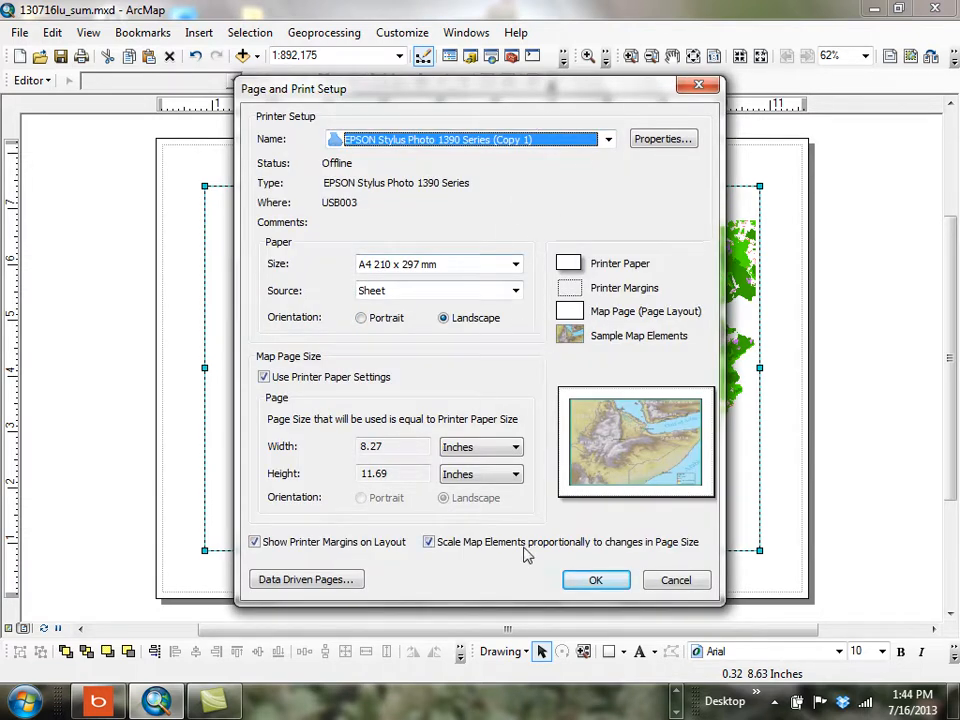
click(595, 581)
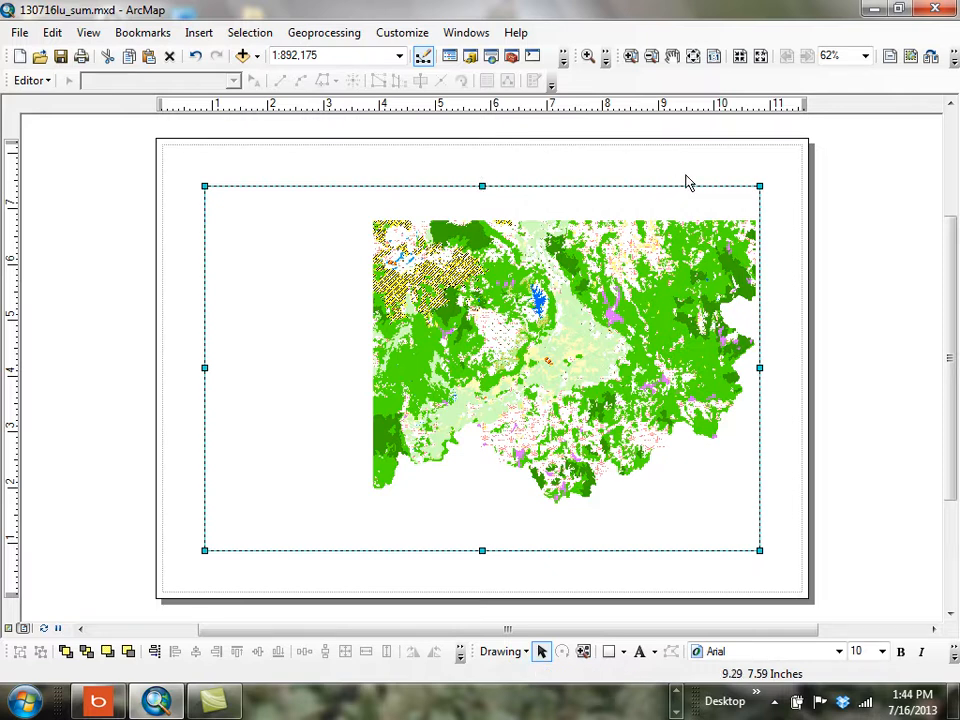
Enlarge the data frame toward the page margins and zoom the map so the forest2010 layer fills it
drag(766, 182, 795, 161)
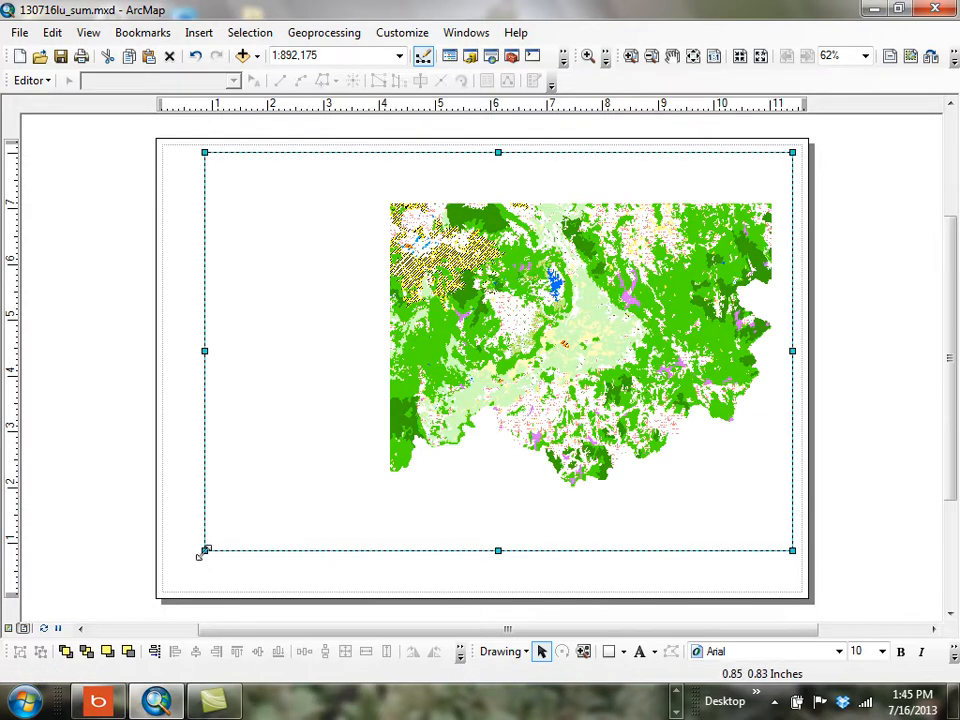
mouse_move(204, 550)
mouse_down()
mouse_move(193, 579)
mouse_move(180, 574)
mouse_up()
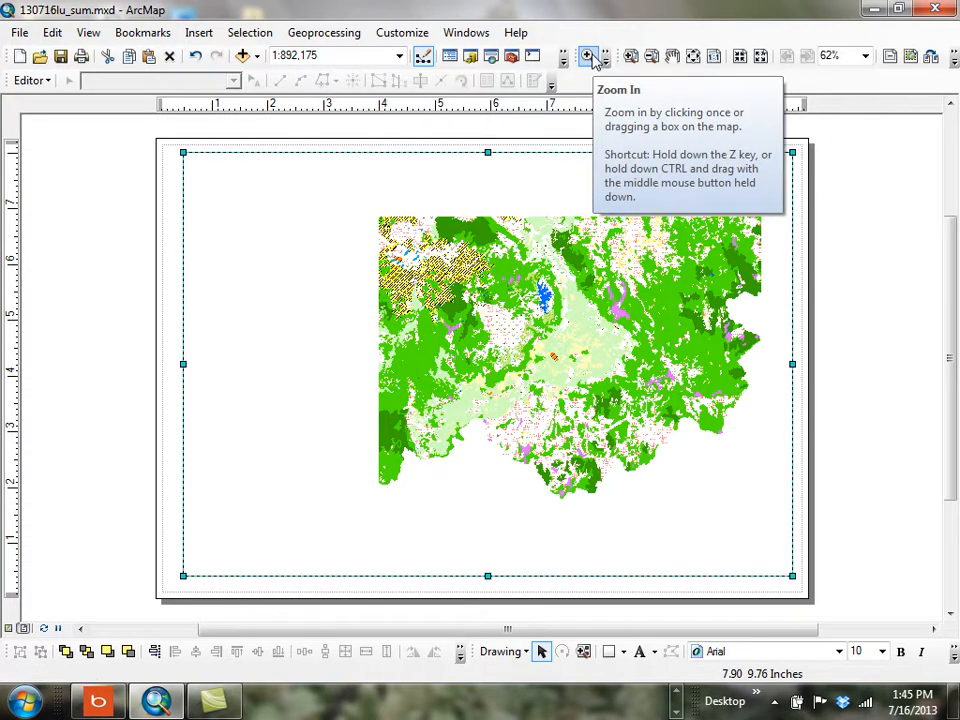
click(590, 57)
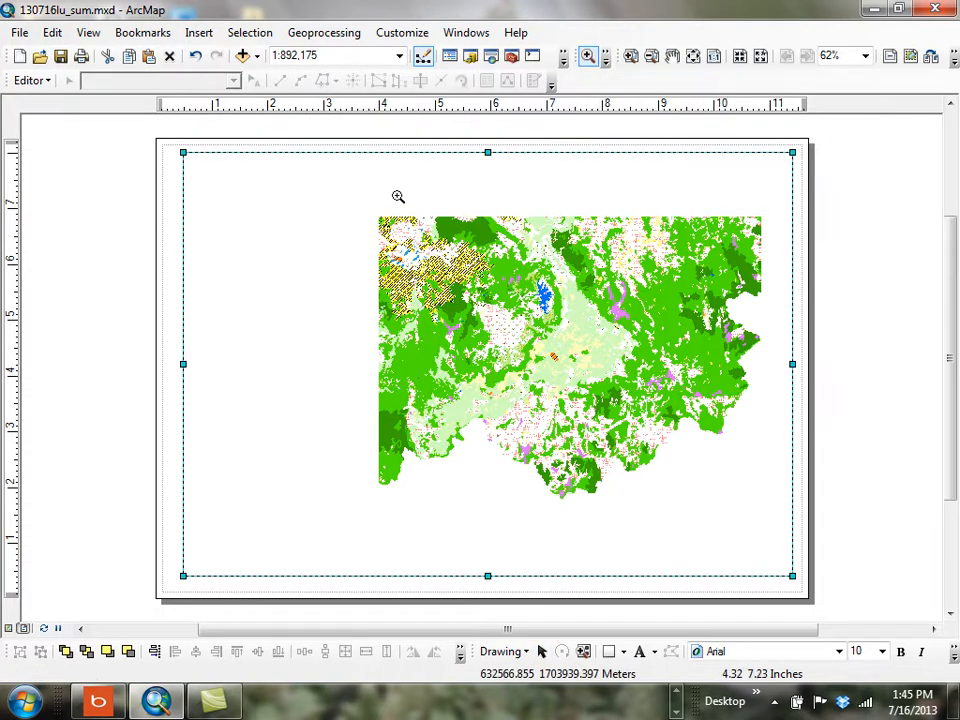
drag(377, 214, 768, 501)
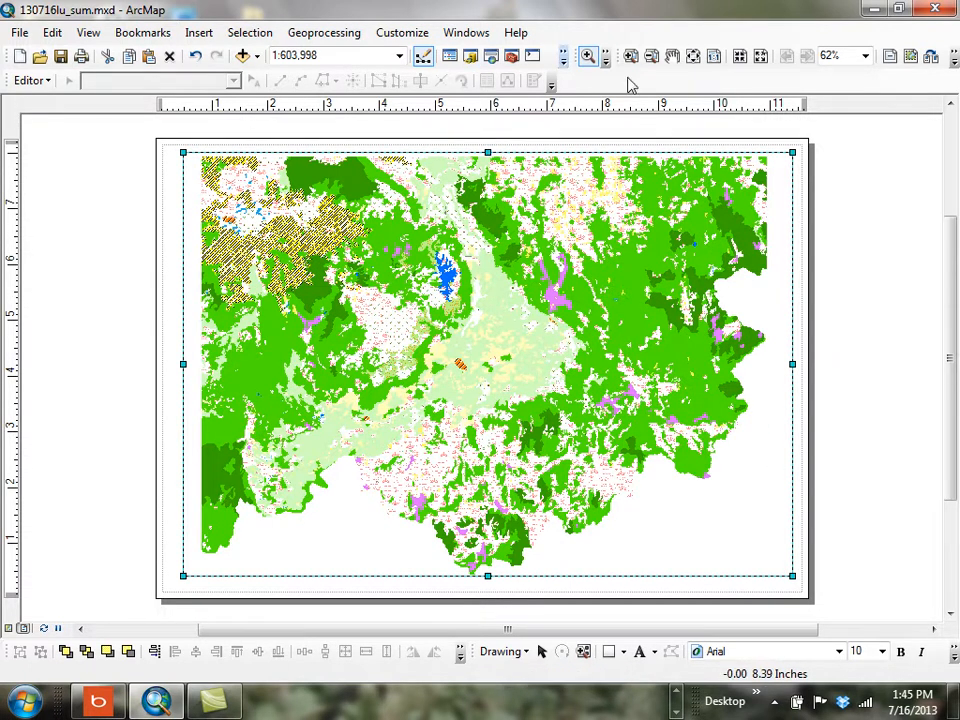
Move the data frame slightly down the page and lower its upper edge to leave room for a title
click(541, 651)
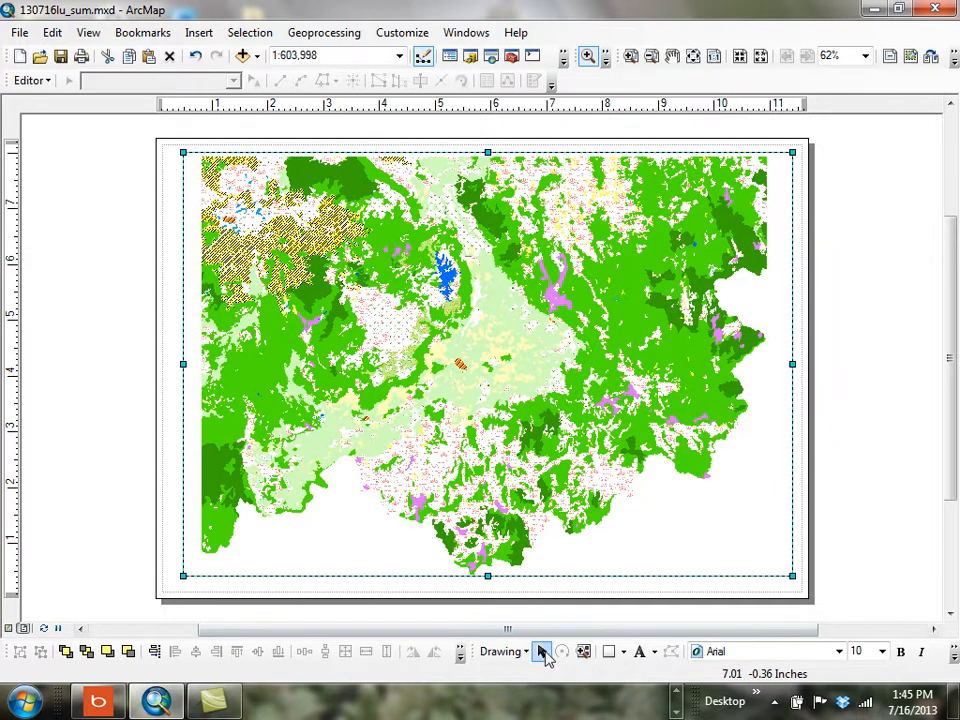
drag(555, 240, 555, 247)
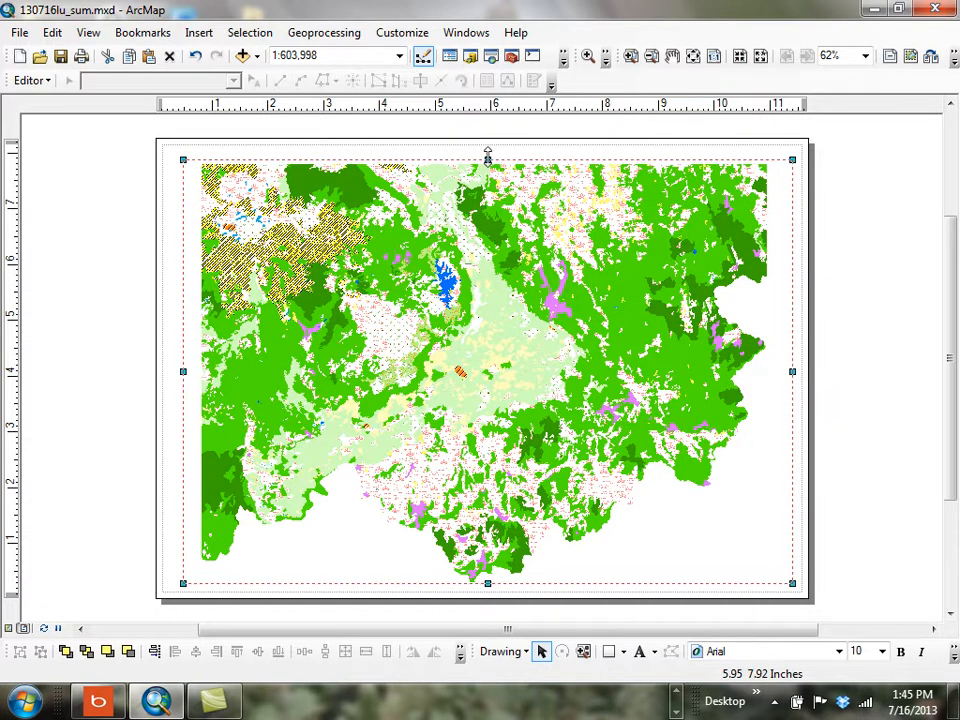
drag(489, 156, 474, 148)
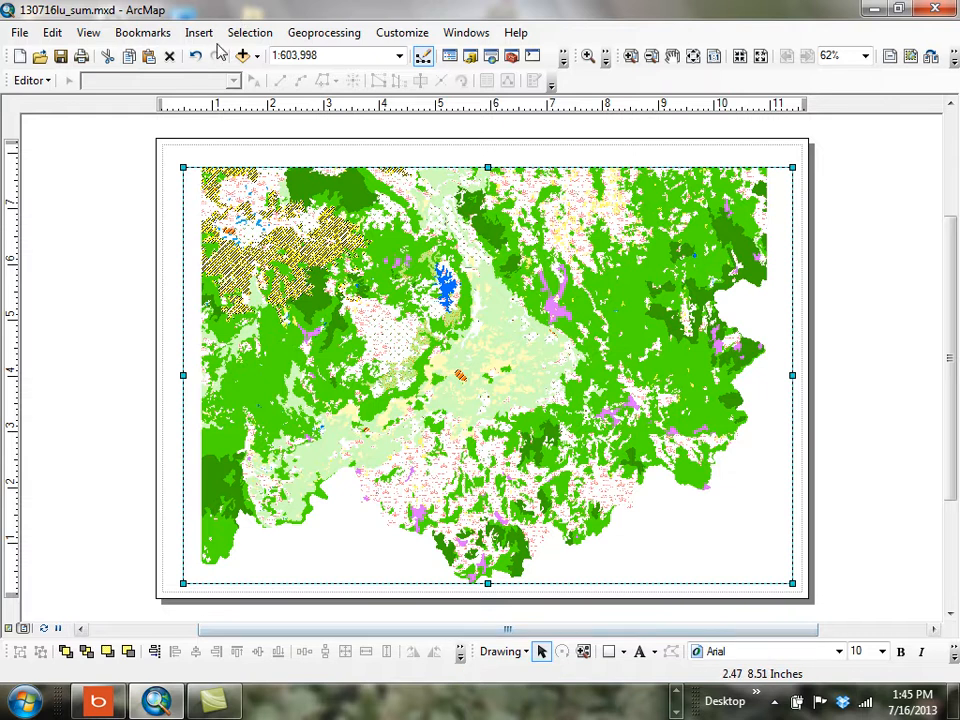
Insert the map title "ແຜນທີ່ການນຳໃຊ້ທີ່ດິນແຂວງອັດຕະປື" and place it centred above the data frame
click(199, 32)
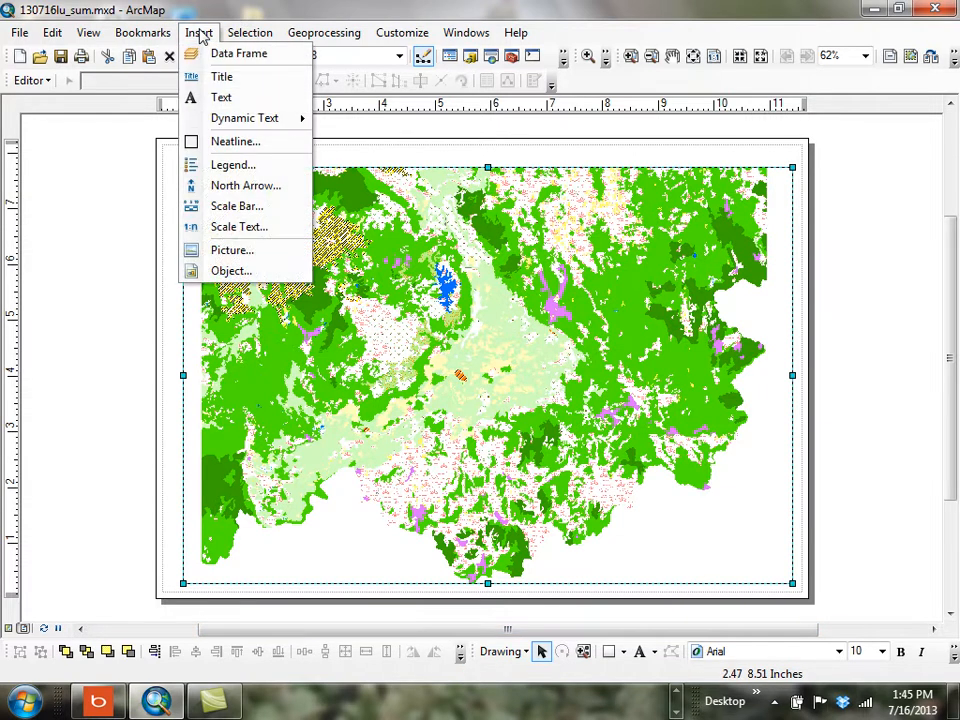
click(222, 77)
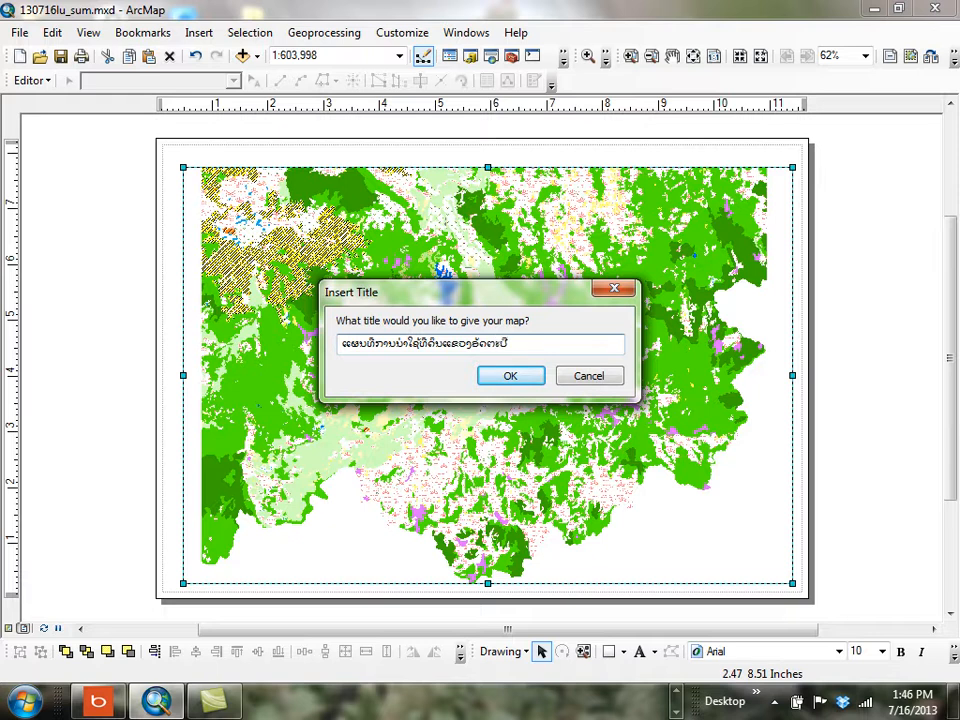
click(538, 377)
drag(507, 193, 490, 162)
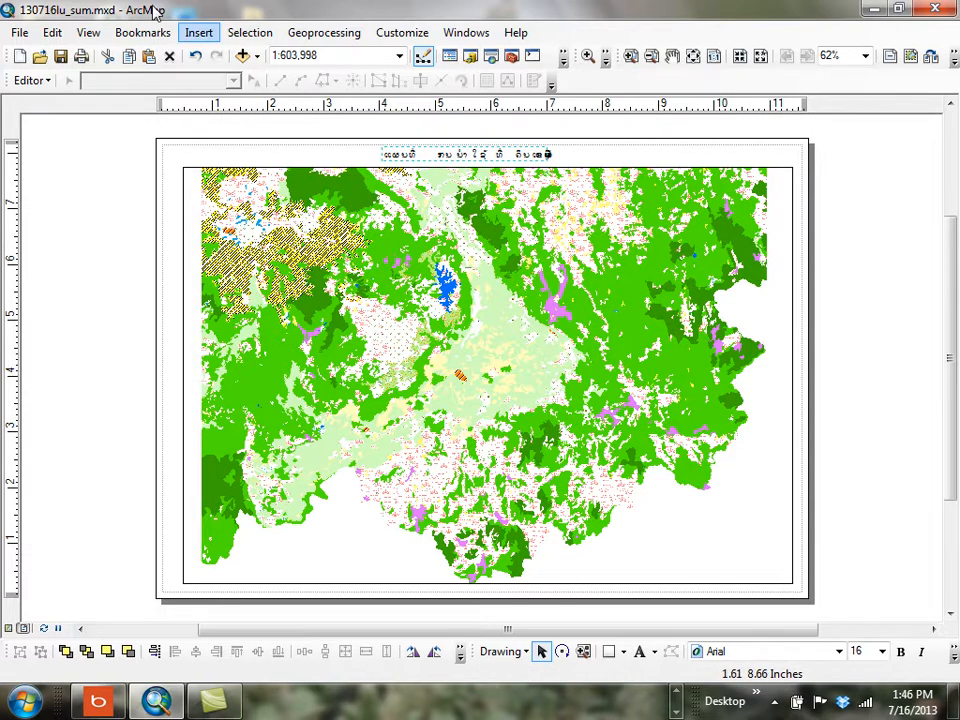
Insert a one-column legend for the forest2010 layer and place it over the map's right side
click(199, 33)
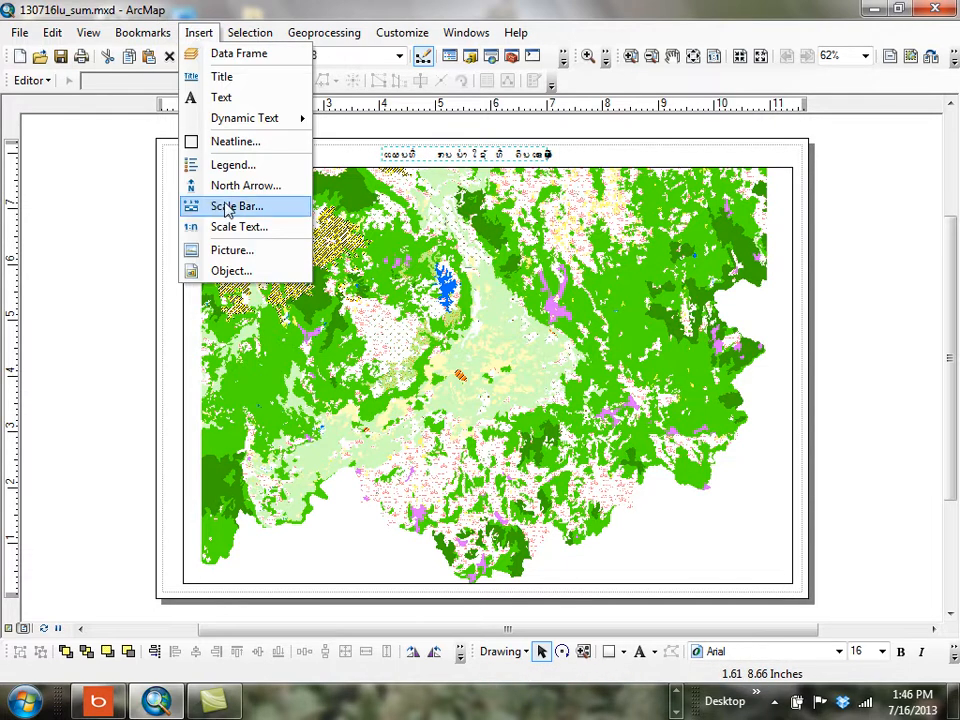
click(240, 166)
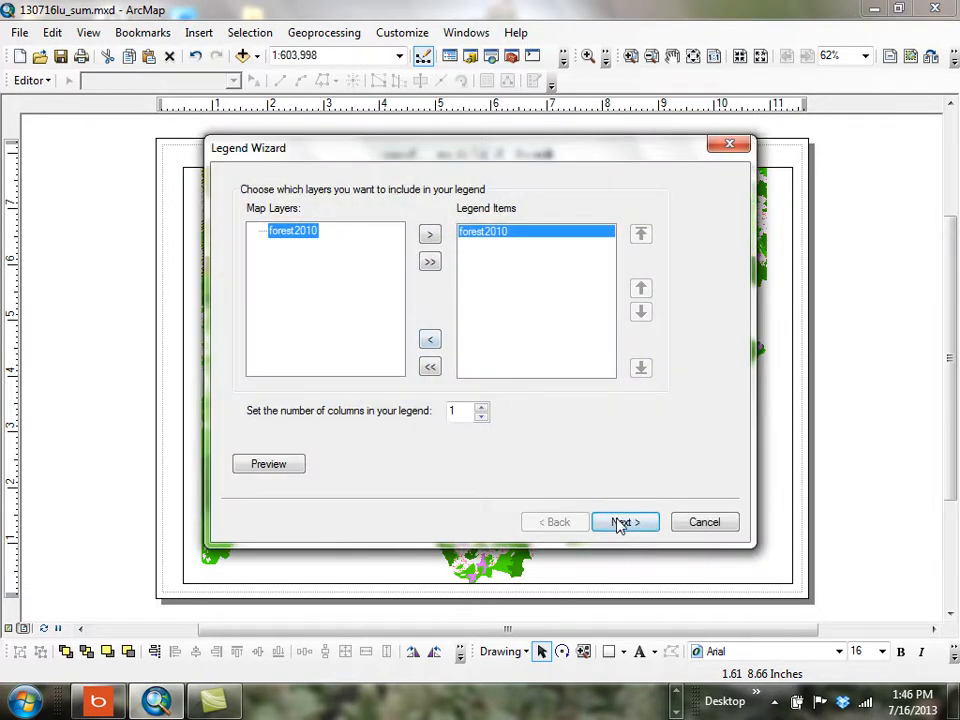
click(265, 468)
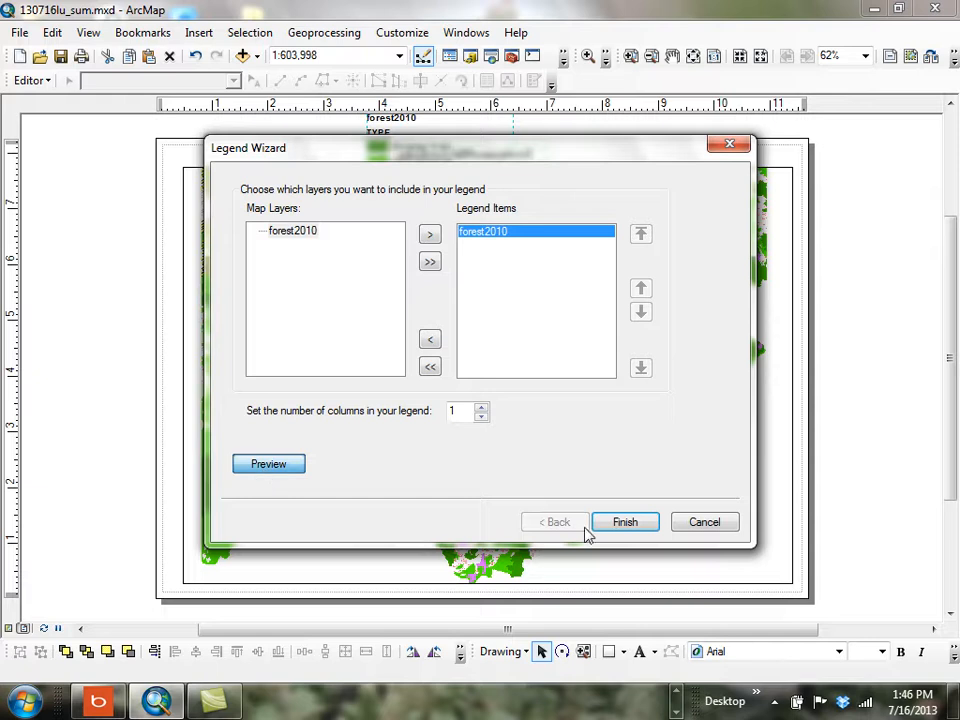
click(619, 523)
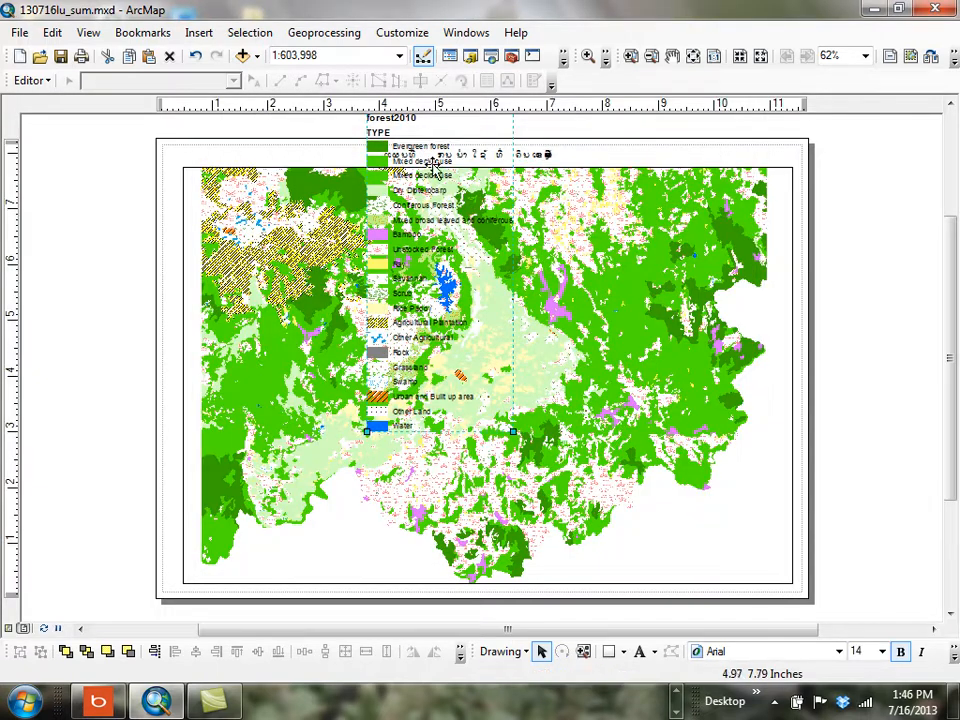
drag(425, 207, 703, 287)
Narrow the data frame from its right edge, and shrink the legend into the freed space beside it
click(636, 530)
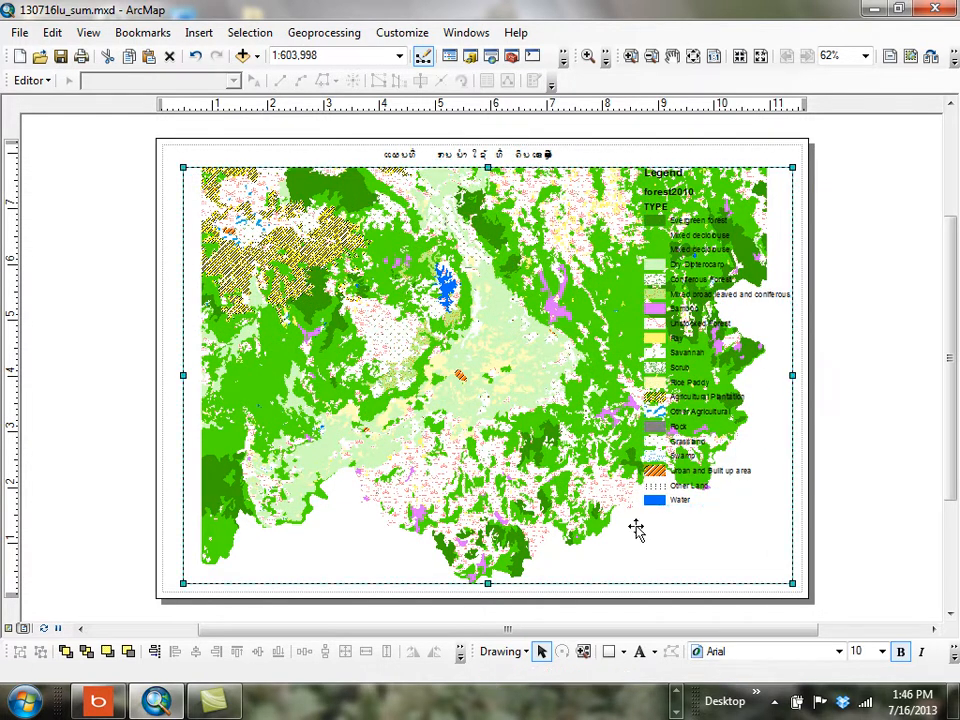
drag(790, 375, 703, 390)
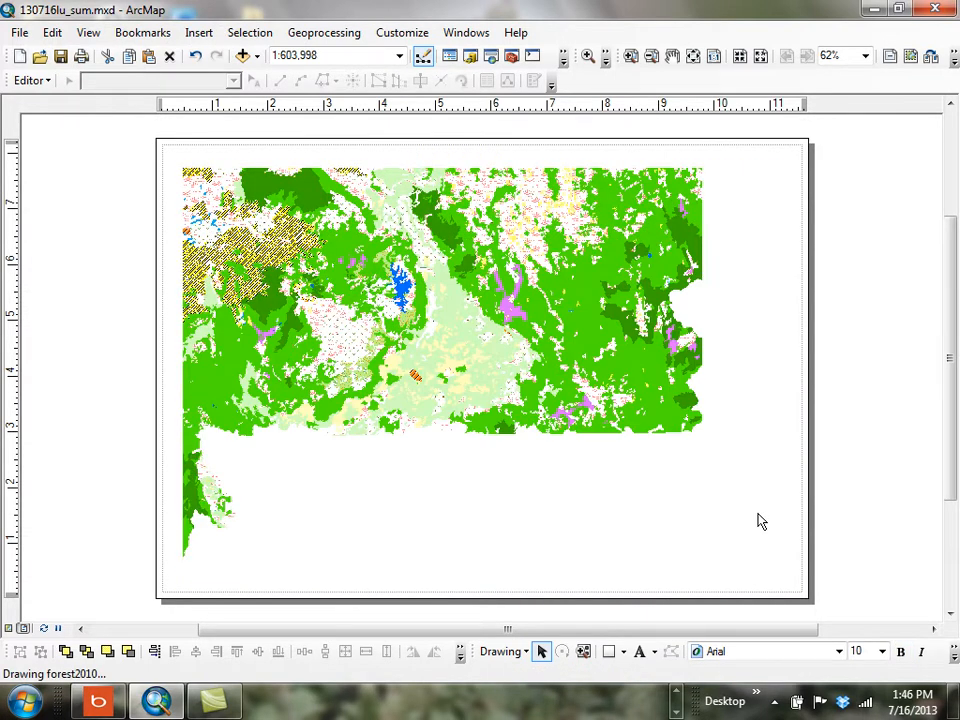
click(686, 397)
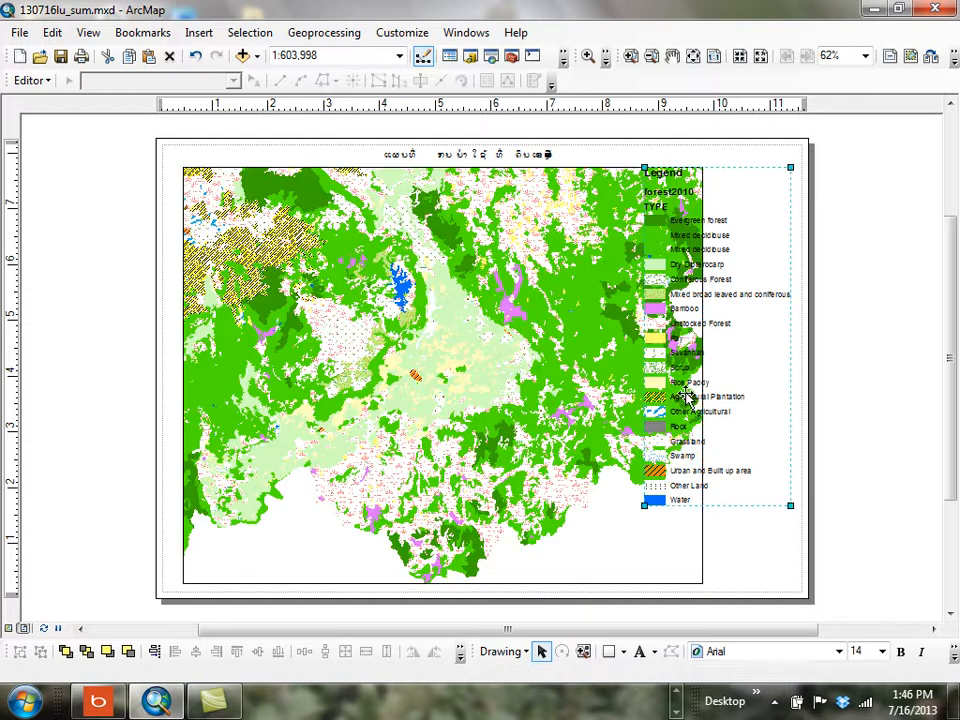
drag(644, 505, 691, 489)
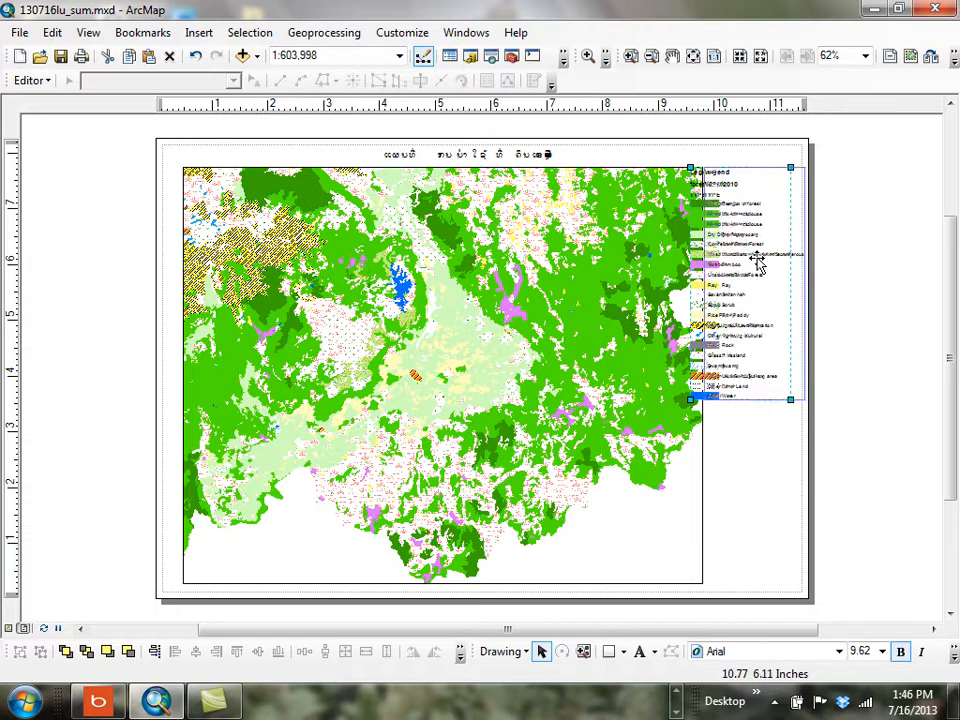
drag(760, 259, 777, 256)
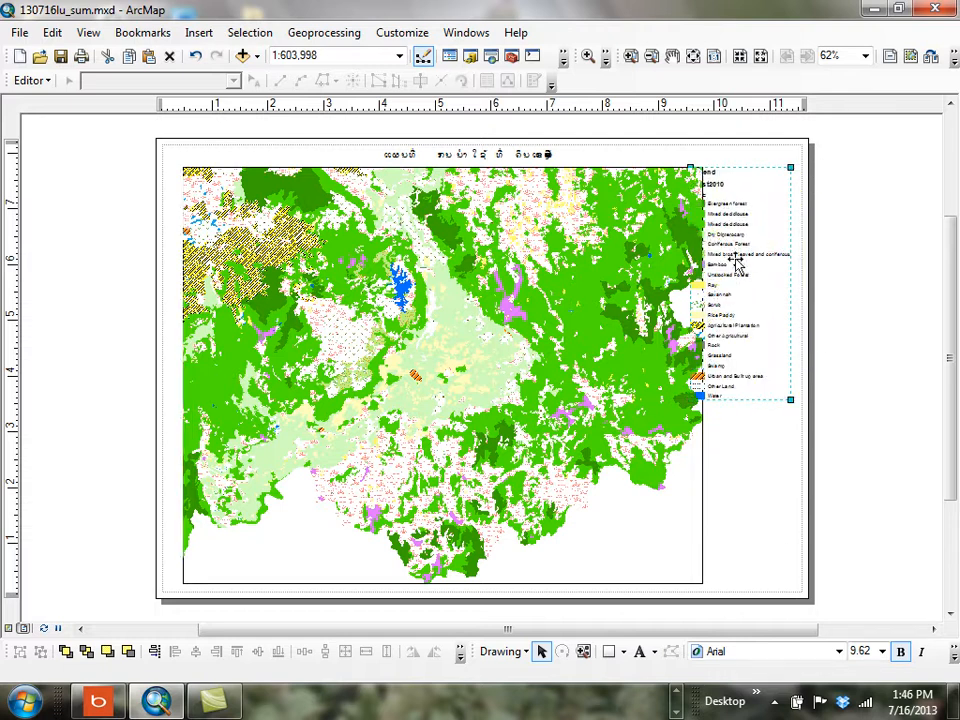
Nudge the data frame left on the page to separate it from the legend
click(608, 302)
key(Left)
key(Left)
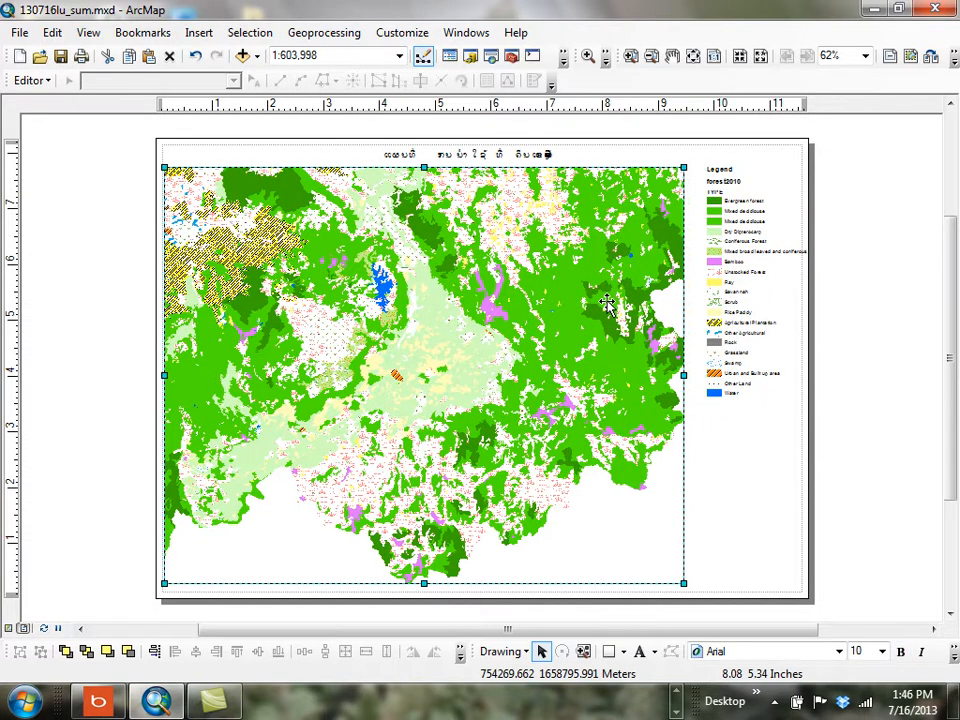
key(Right)
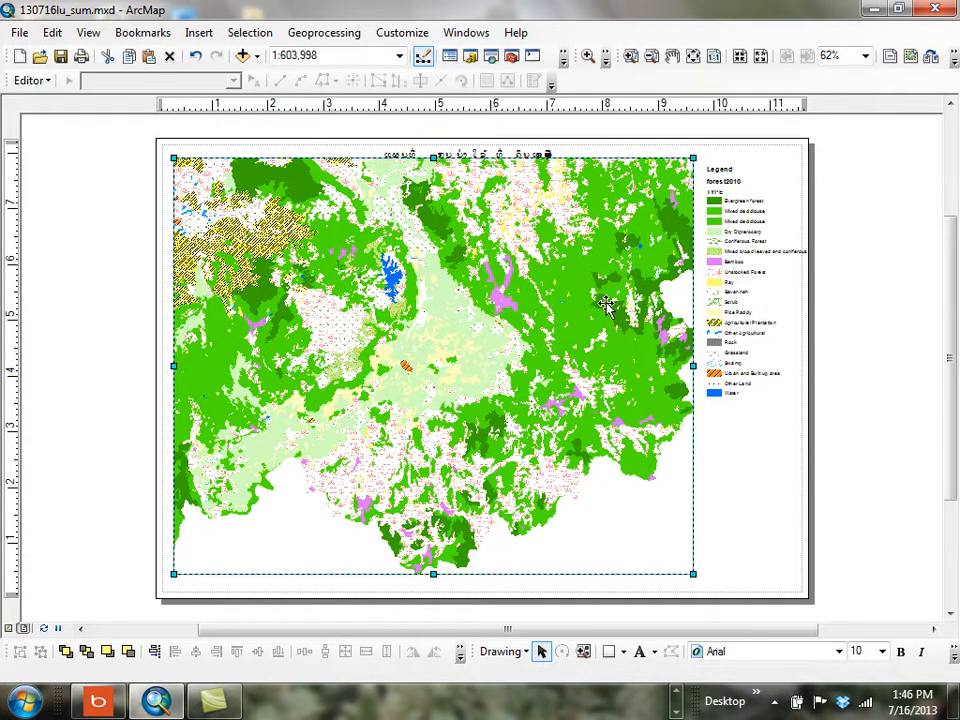
Nudge the legend left against the data frame's edge and down toward the middle of the page height
click(761, 311)
key(Left)
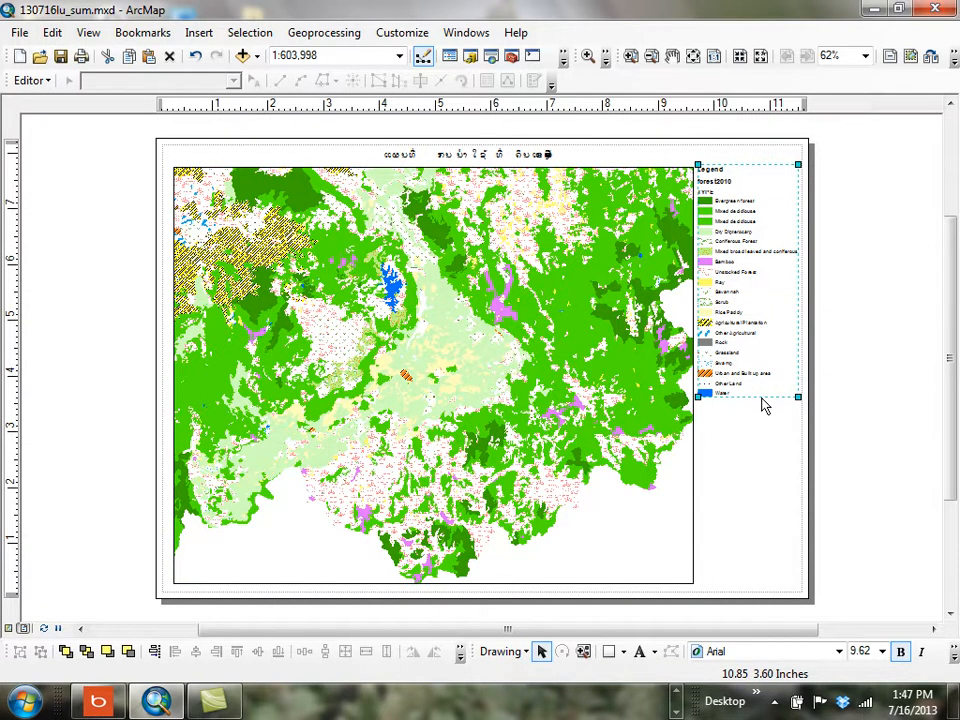
key(Down)
key(Down)
key(Down)
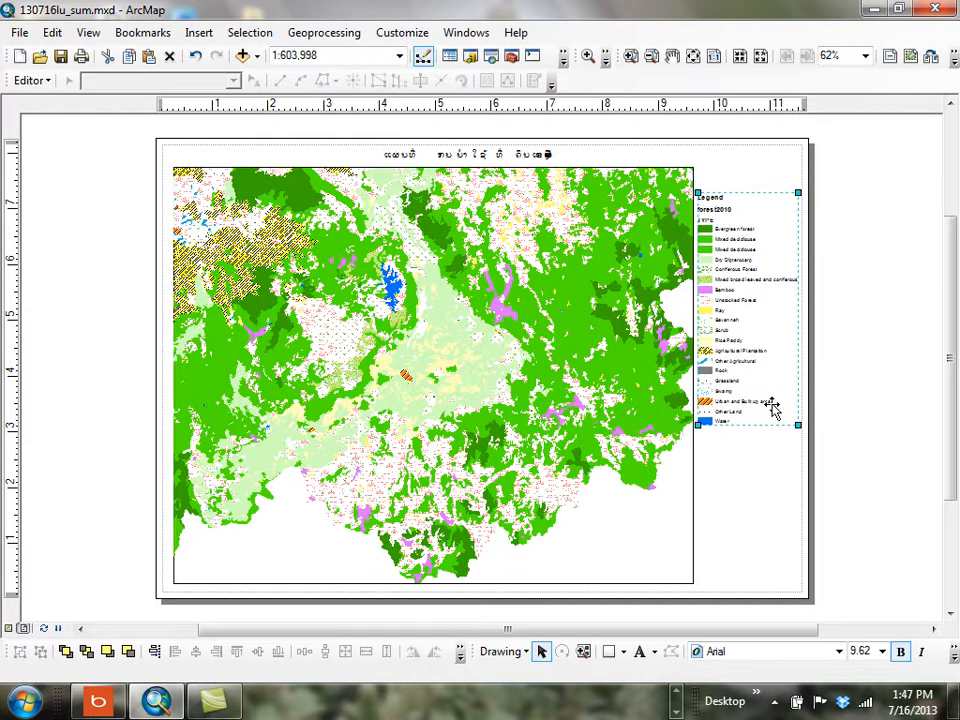
key(Down)
key(Down)
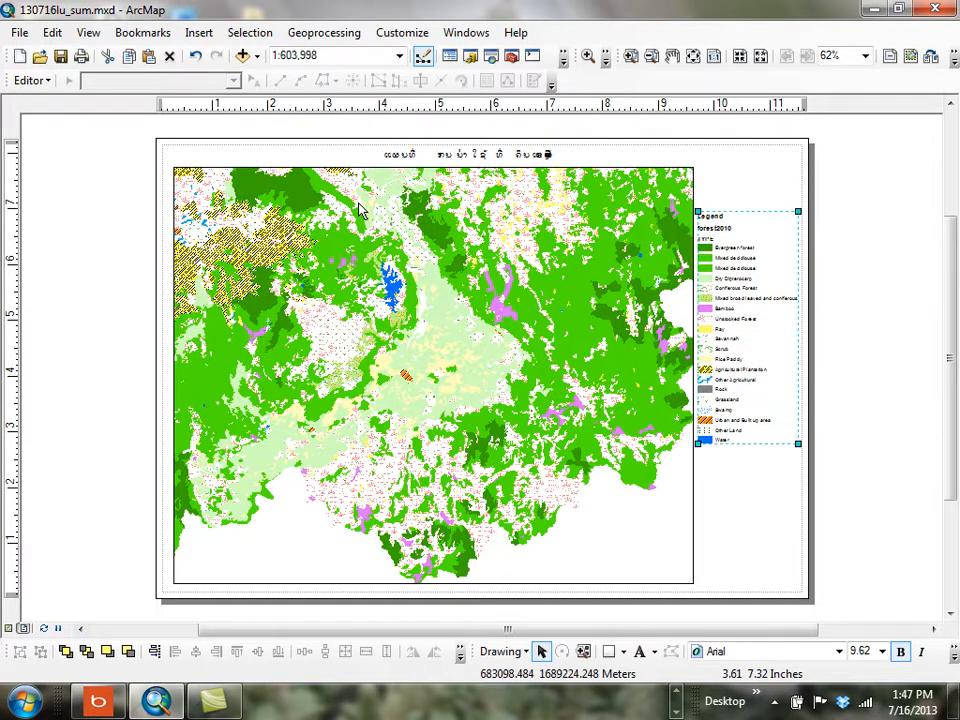
key(Down)
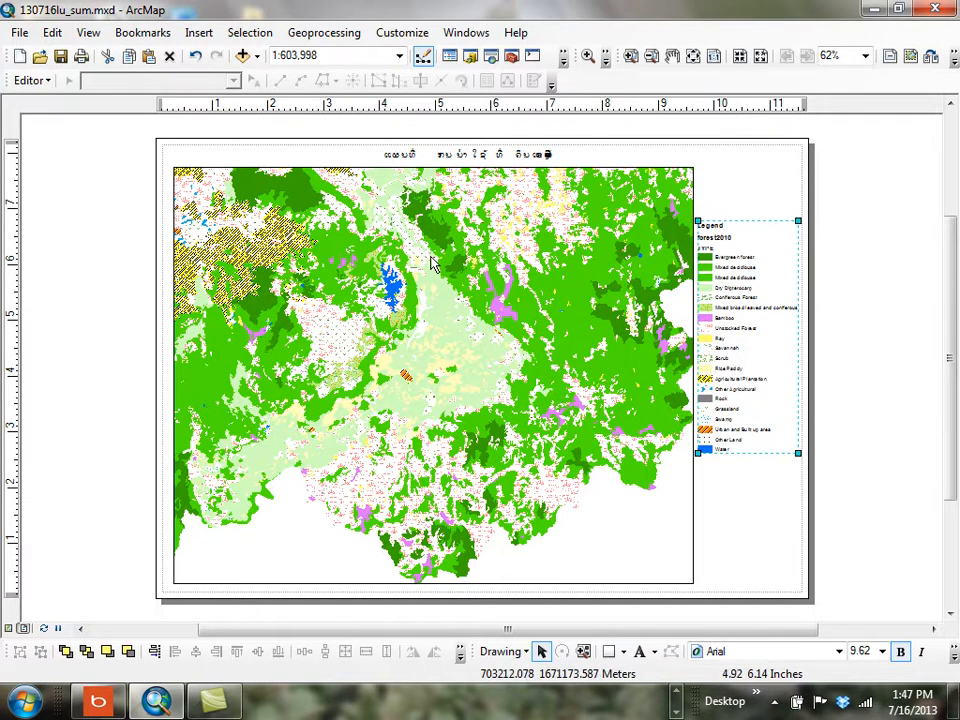
Insert an Alternating Scale Bar 1 and place it at the lower right corner of the page
click(199, 32)
click(265, 207)
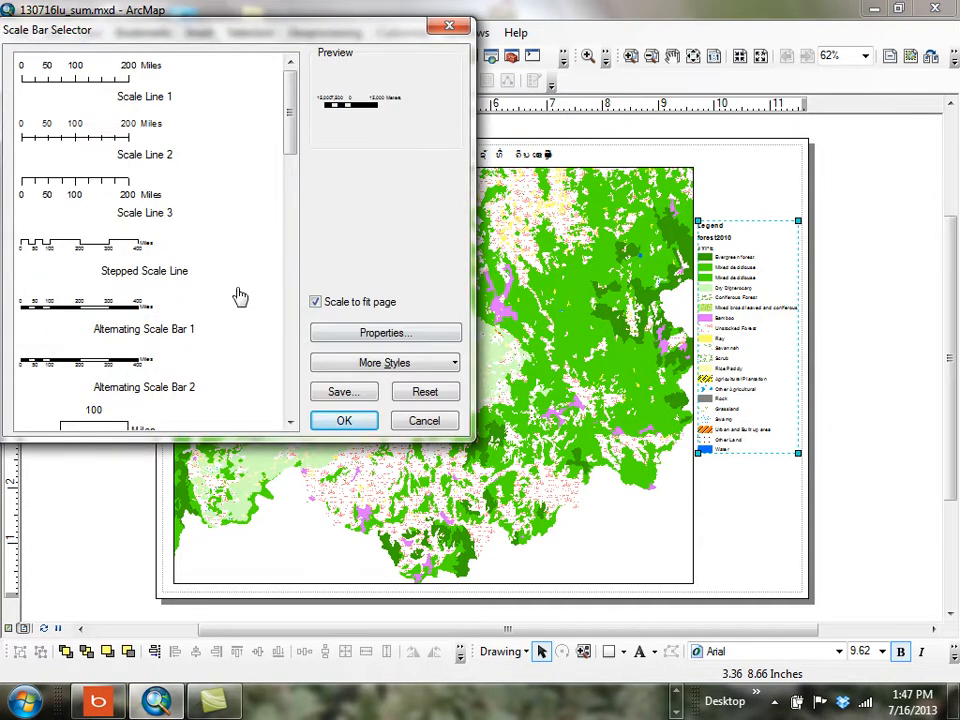
click(105, 304)
click(350, 421)
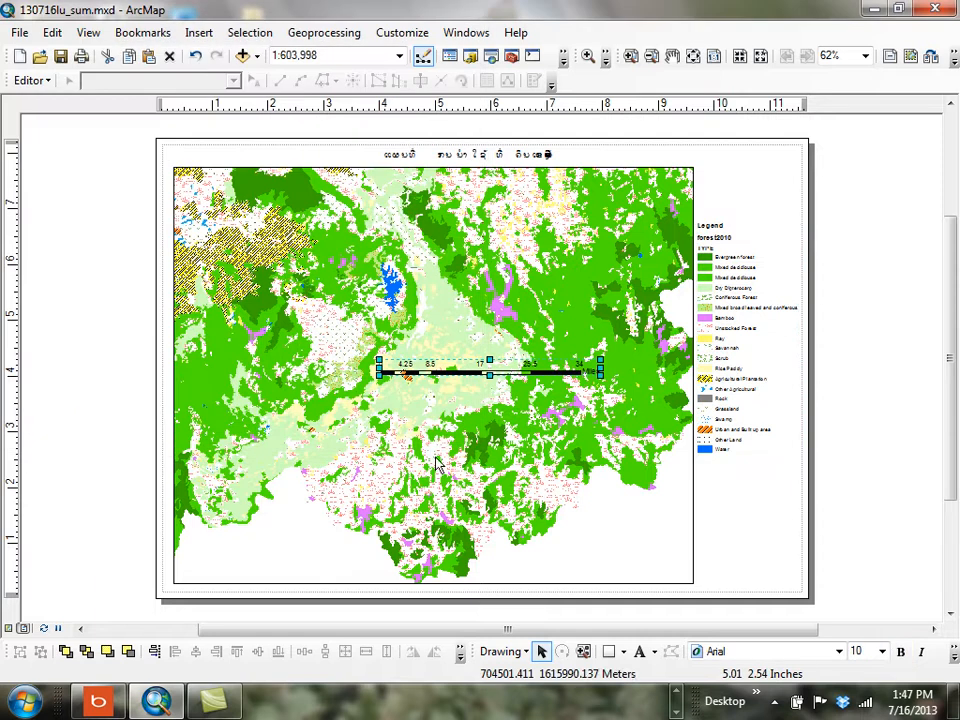
drag(485, 381, 685, 582)
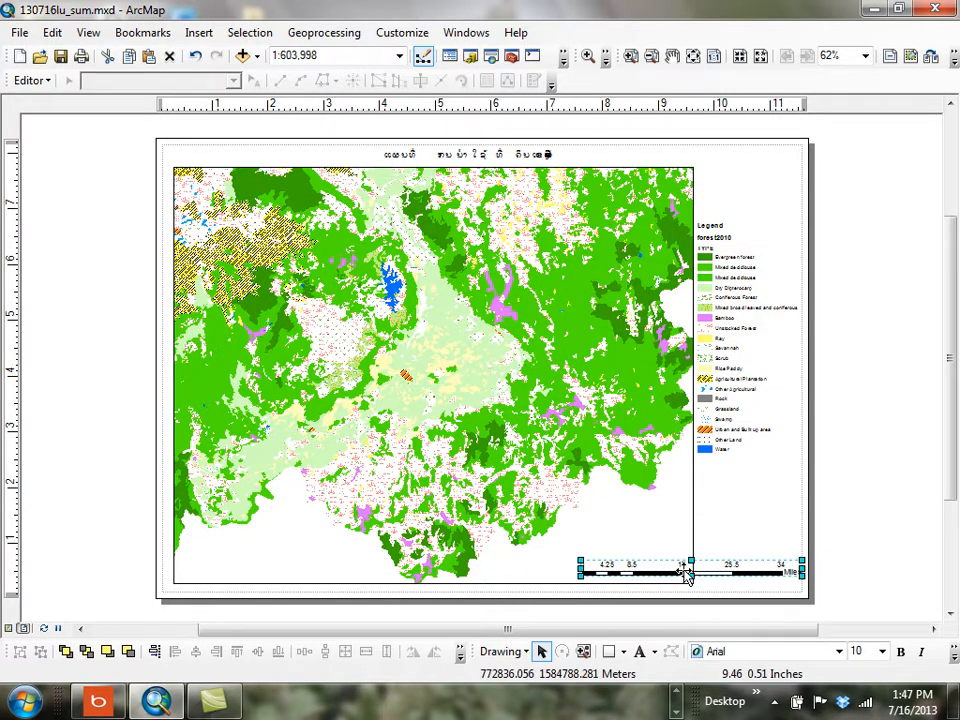
Set the scale bar's division units to Kilometers
double_click(686, 572)
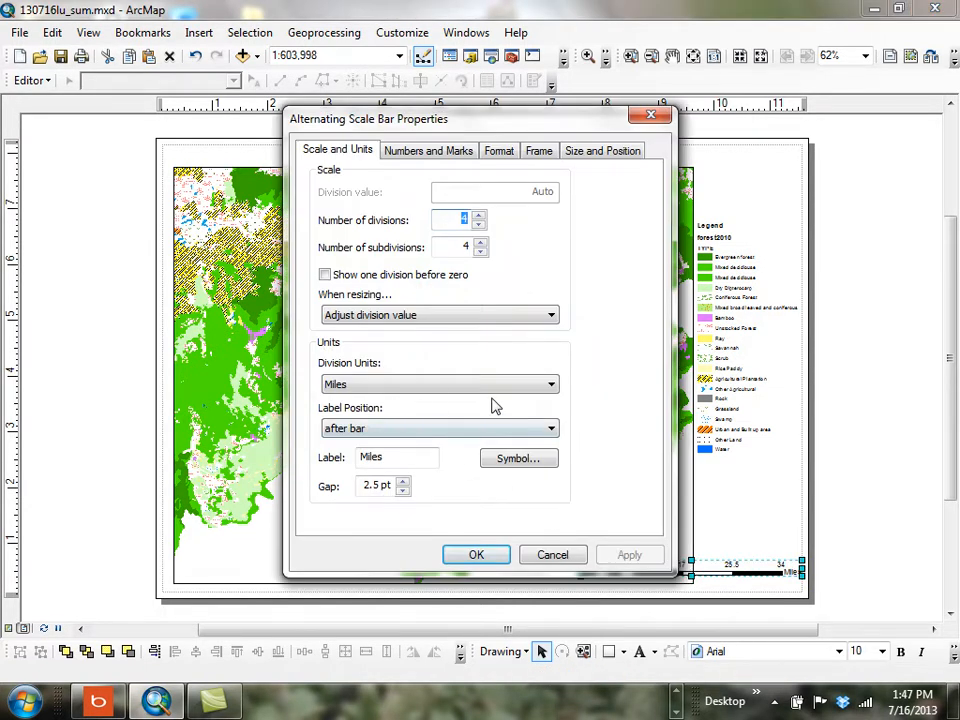
click(553, 387)
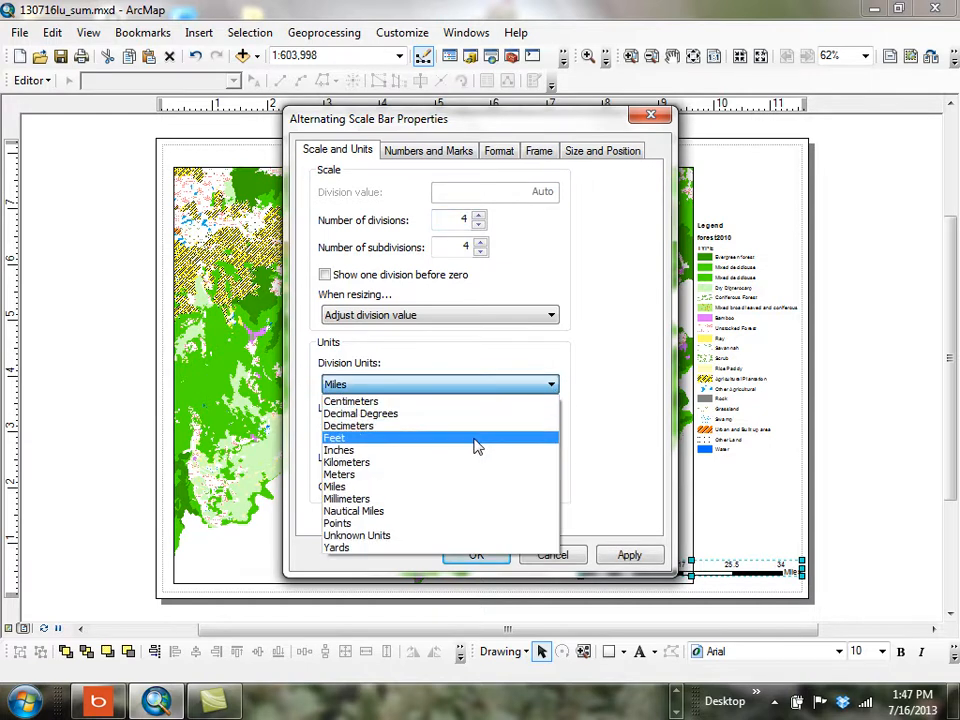
click(465, 462)
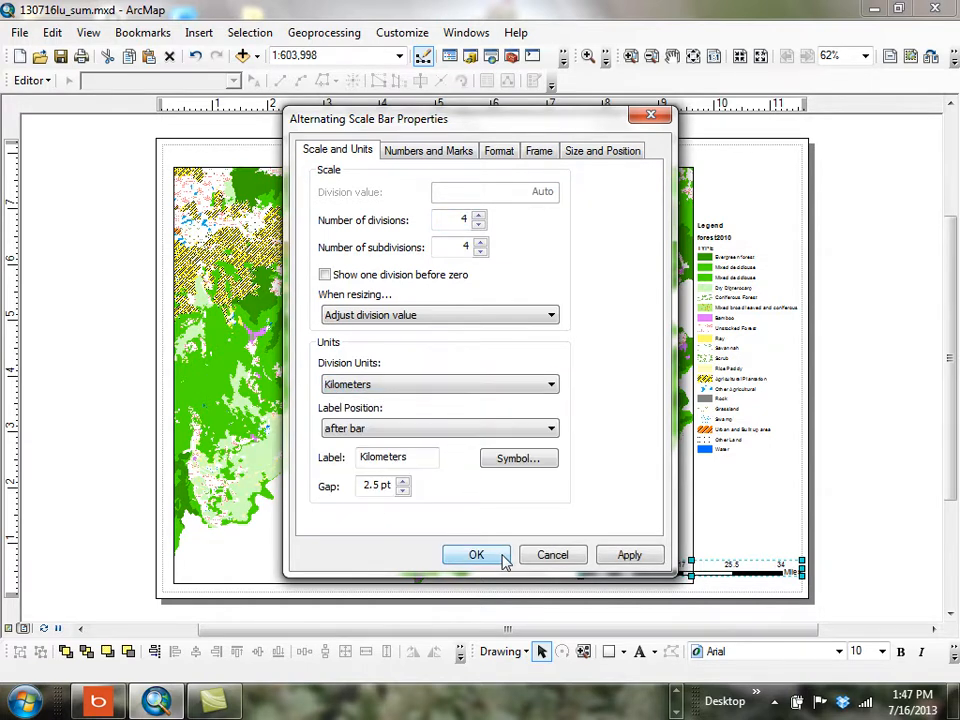
click(503, 560)
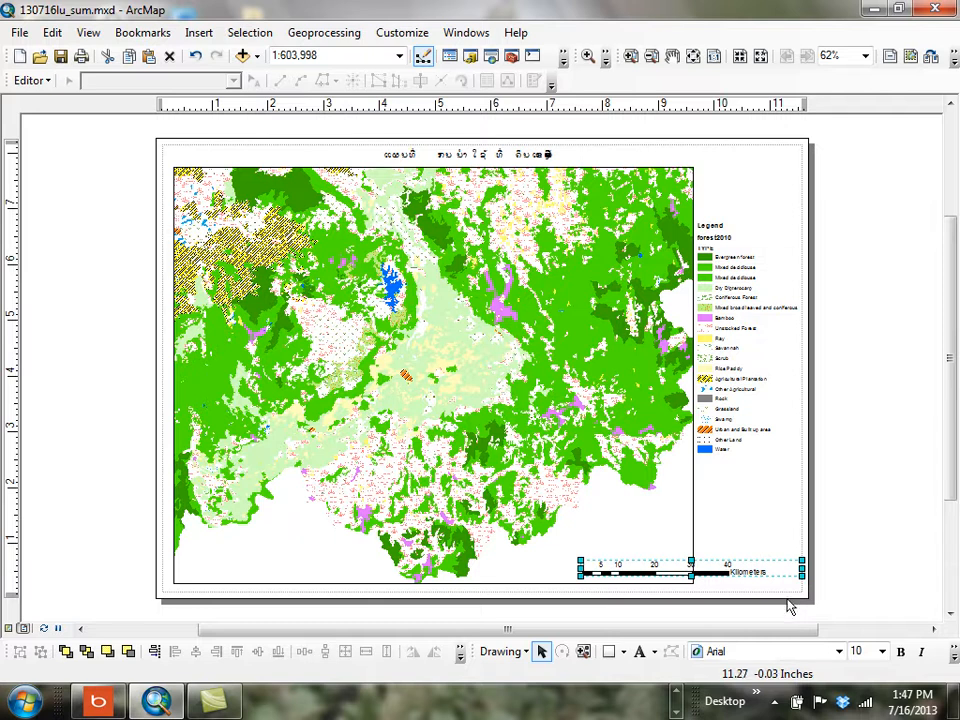
Insert an ESRI North 2 north arrow and place it above the legend
click(198, 32)
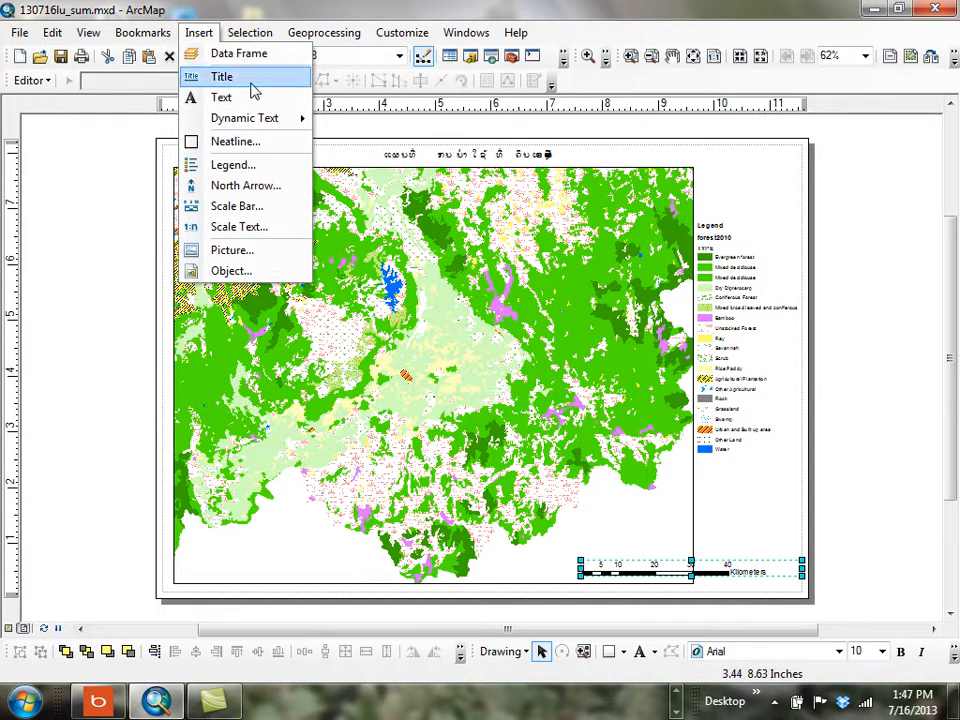
click(253, 189)
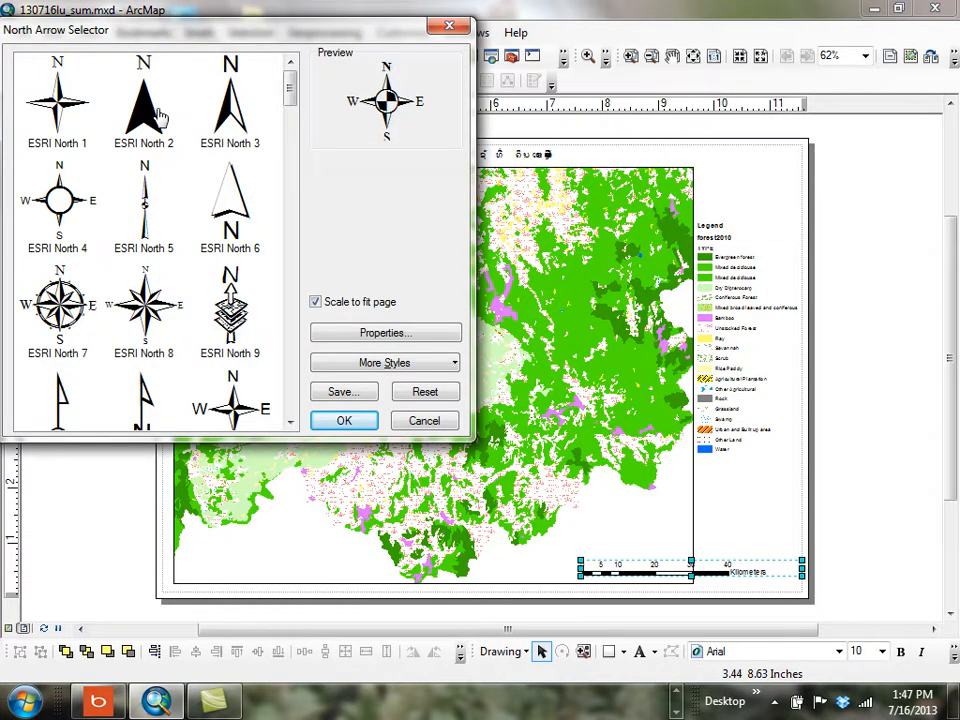
click(156, 118)
click(364, 421)
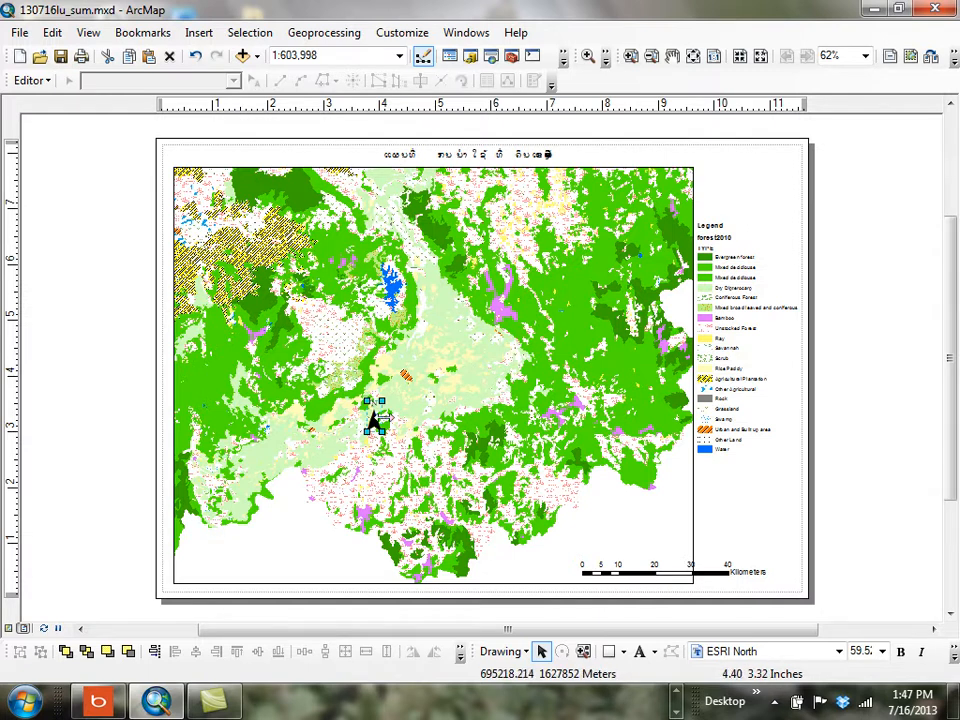
drag(377, 421, 754, 195)
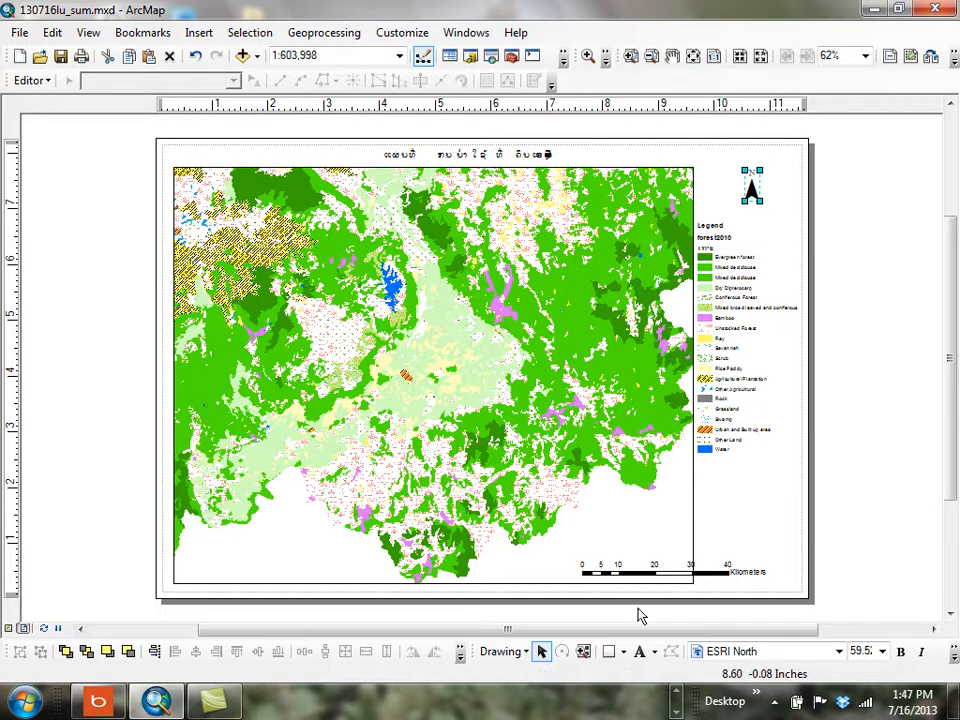
Switch to the Sum_forest_area.xlsx workbook in Excel and copy the whole land-use table, A1:D23
click(675, 695)
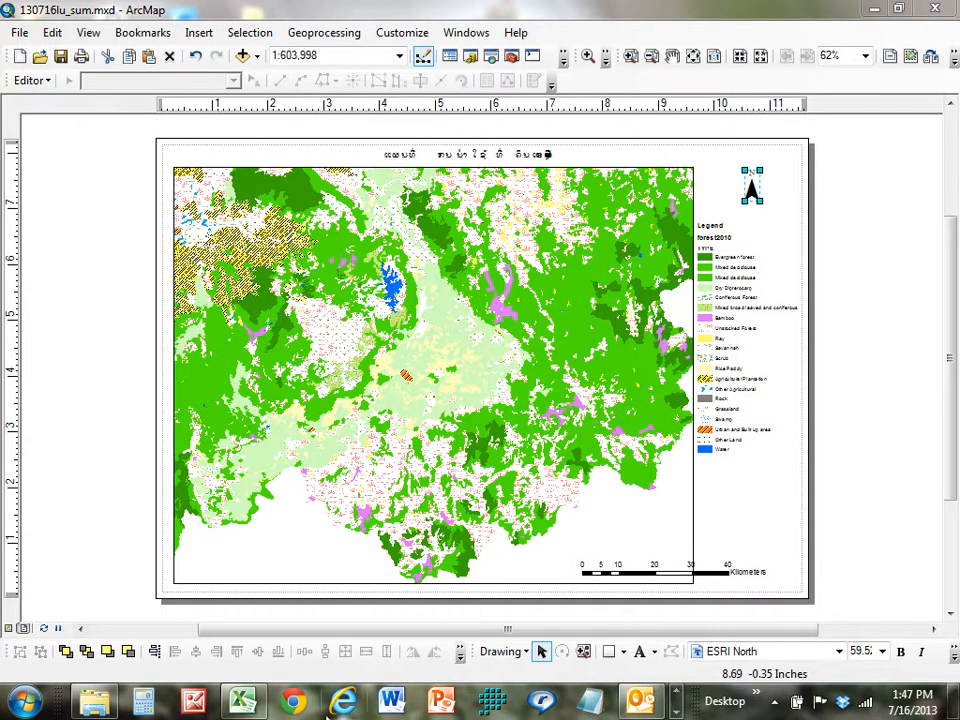
click(243, 700)
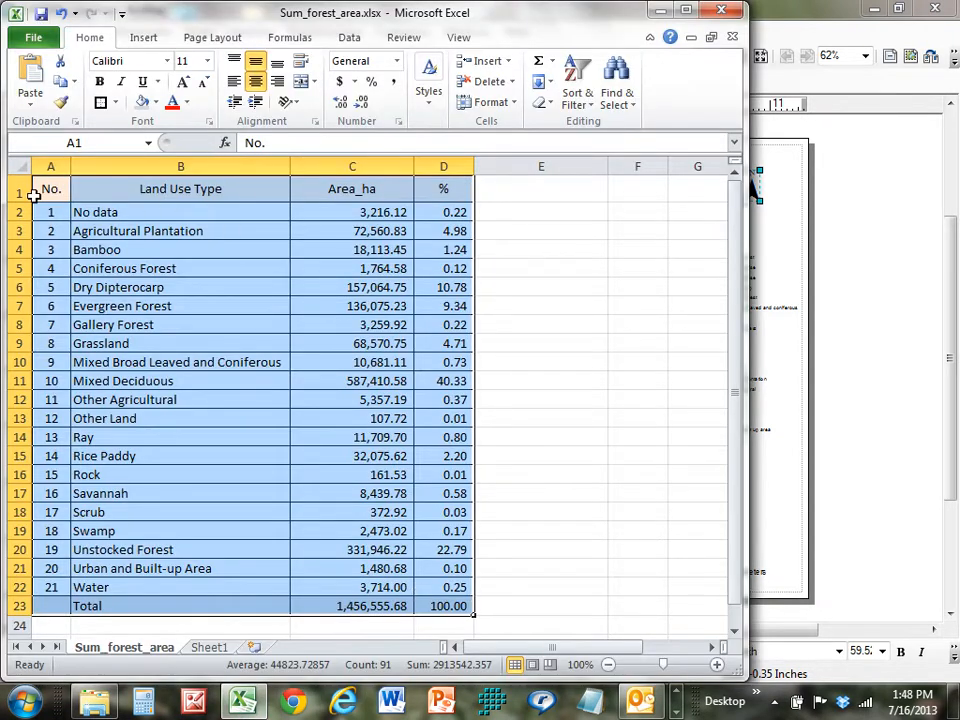
drag(44, 189, 431, 605)
right_click(320, 398)
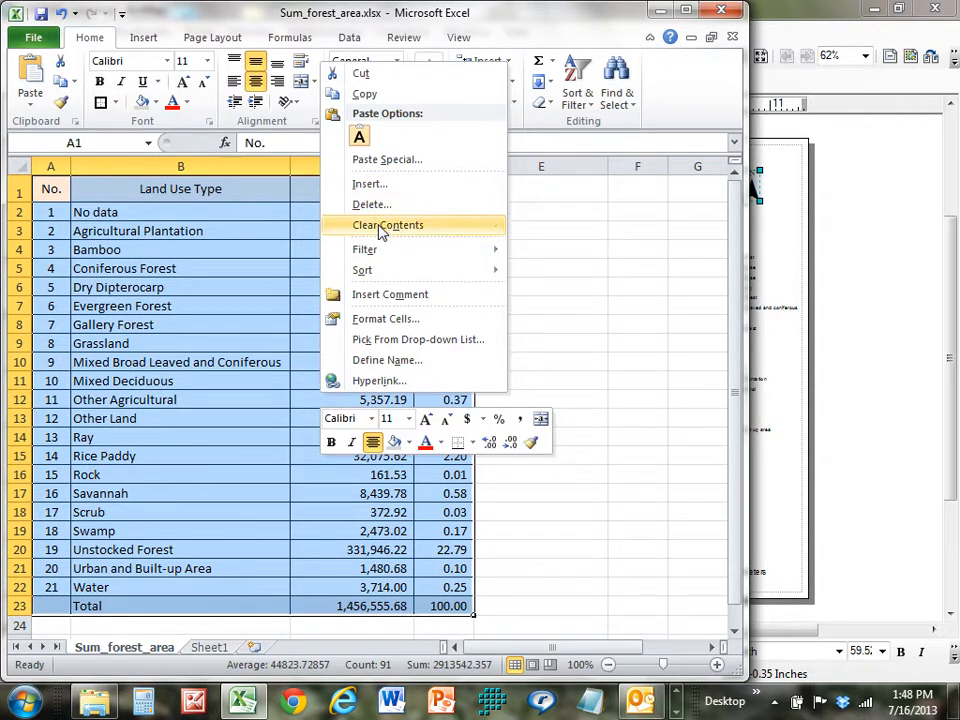
click(386, 96)
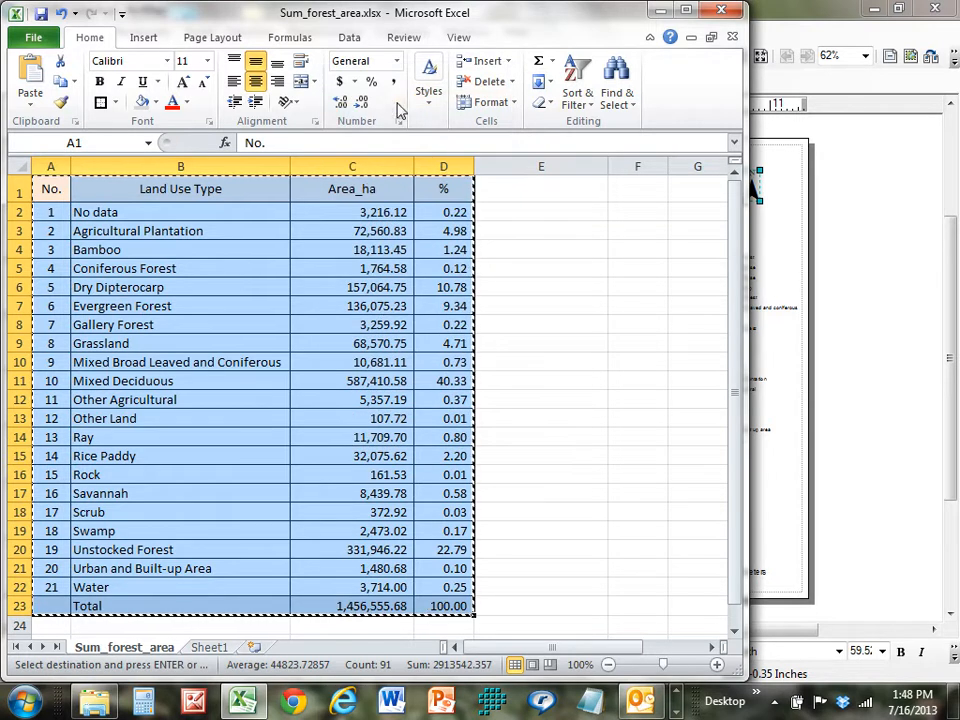
Return to ArcMap, paste the copied land-use table into the layout and place it at the lower right of the page
click(656, 12)
right_click(758, 483)
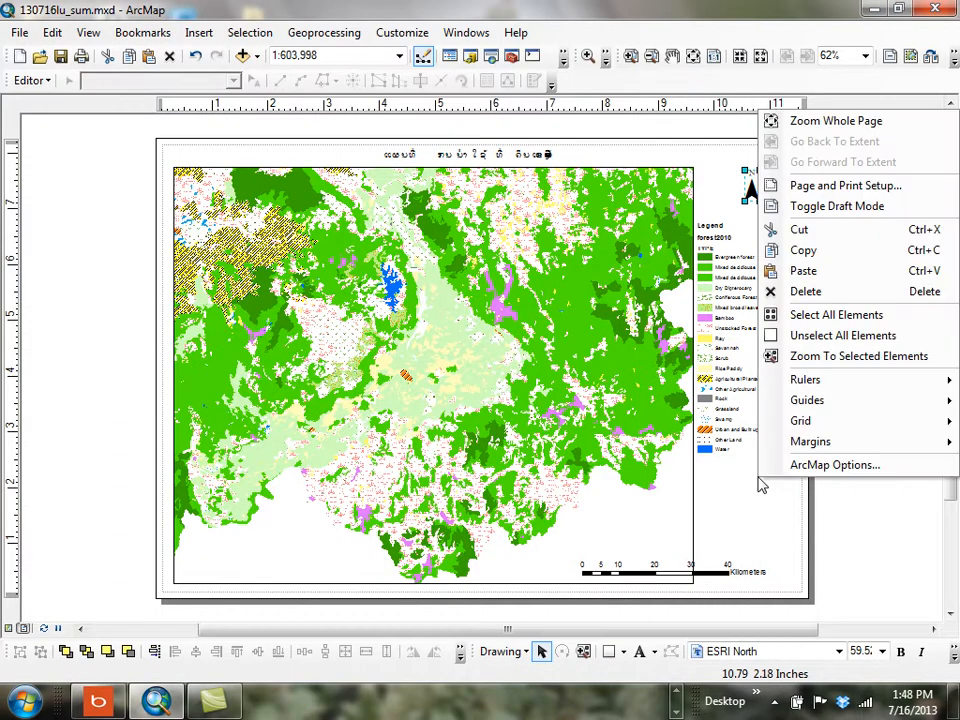
click(829, 270)
drag(510, 345, 675, 434)
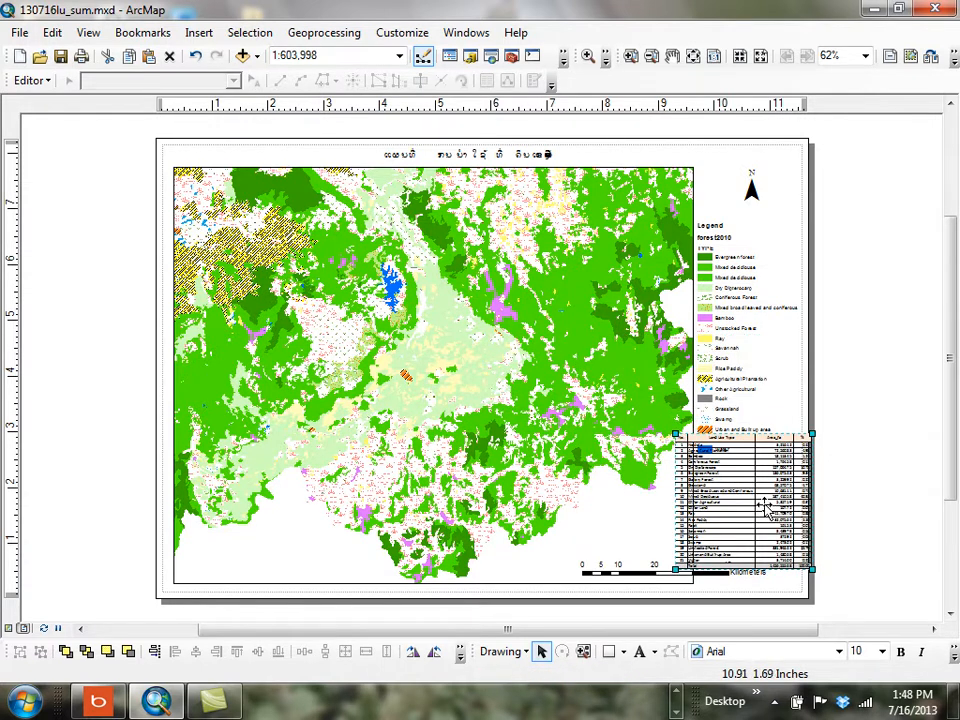
Move the scale bar to the lower left part of the map, and shift the table inside the page margin
click(580, 367)
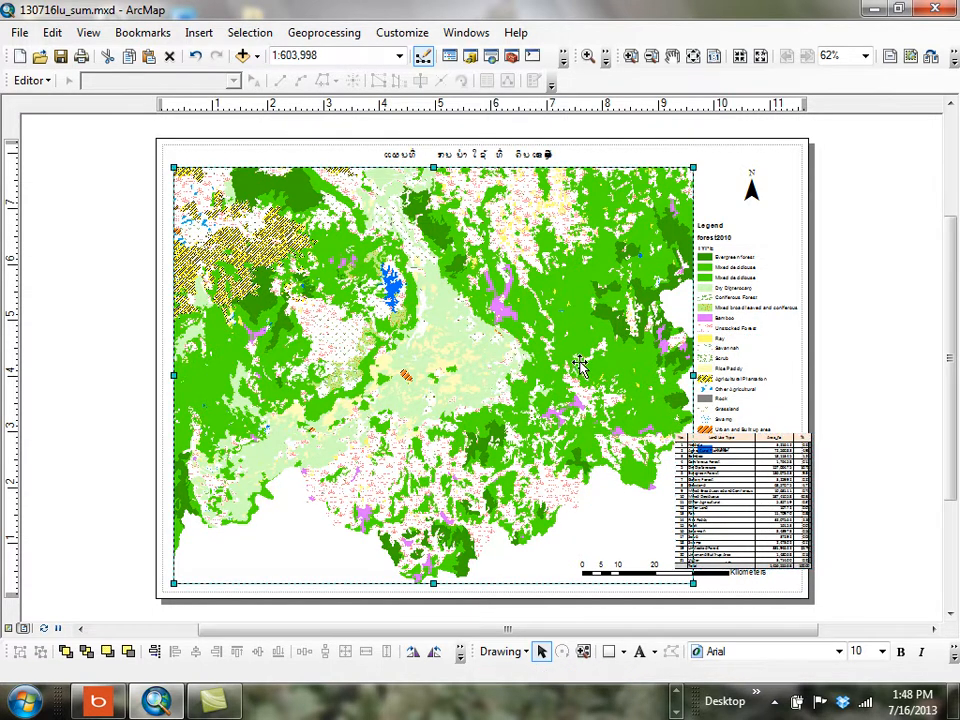
drag(649, 575, 317, 551)
drag(760, 525, 735, 537)
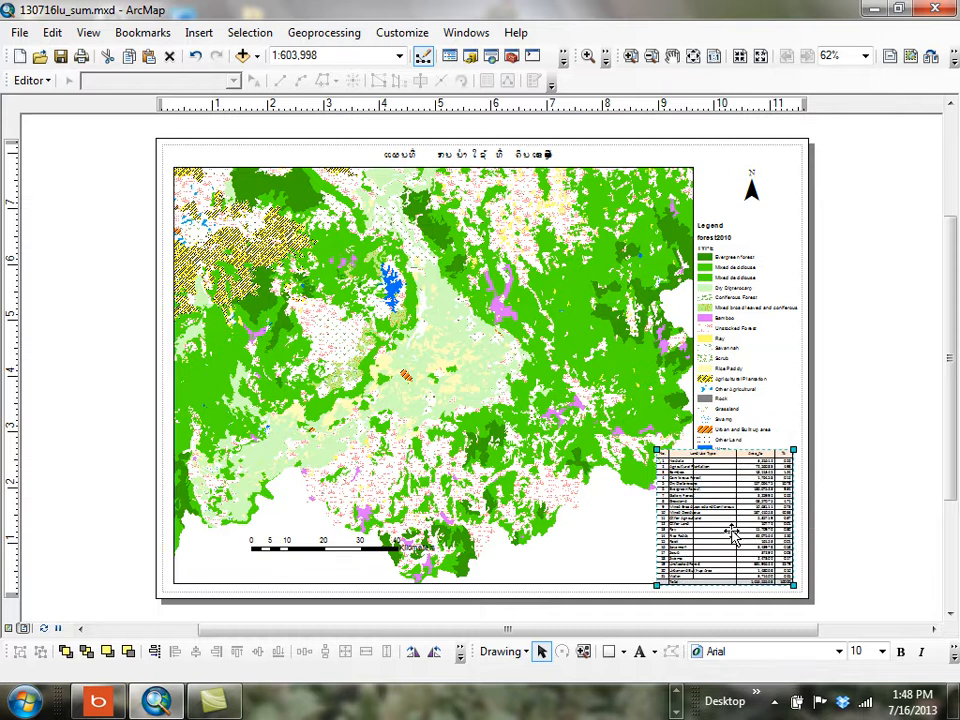
Shrink the legend slightly and move it up clear of the table, and slightly shrink and raise the north arrow above it
click(745, 365)
drag(697, 453, 706, 437)
drag(745, 295, 760, 248)
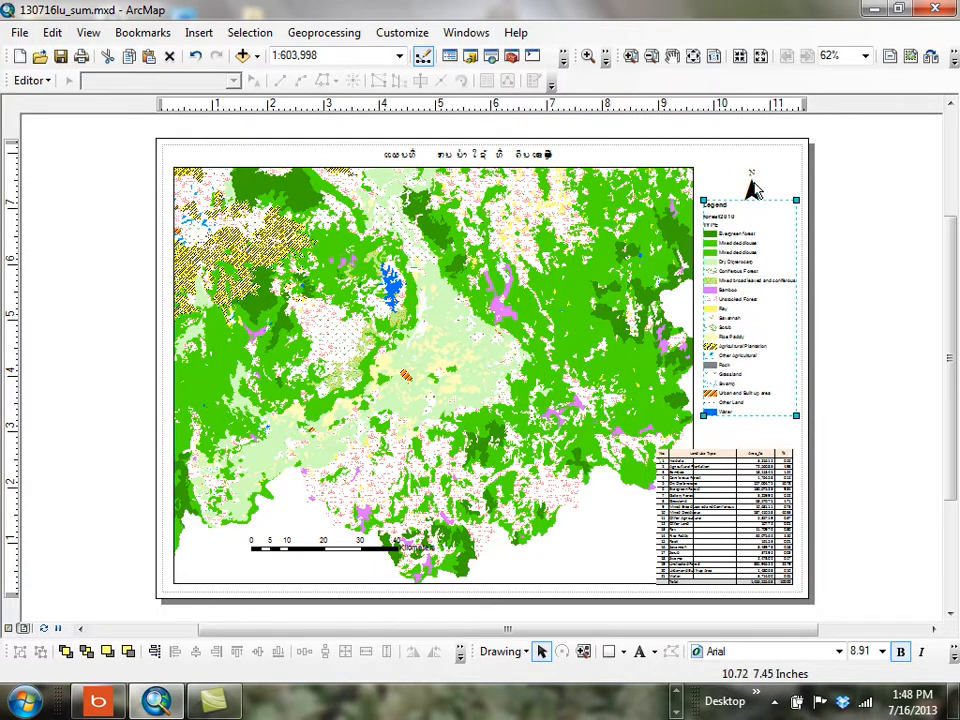
click(755, 190)
drag(740, 161, 748, 171)
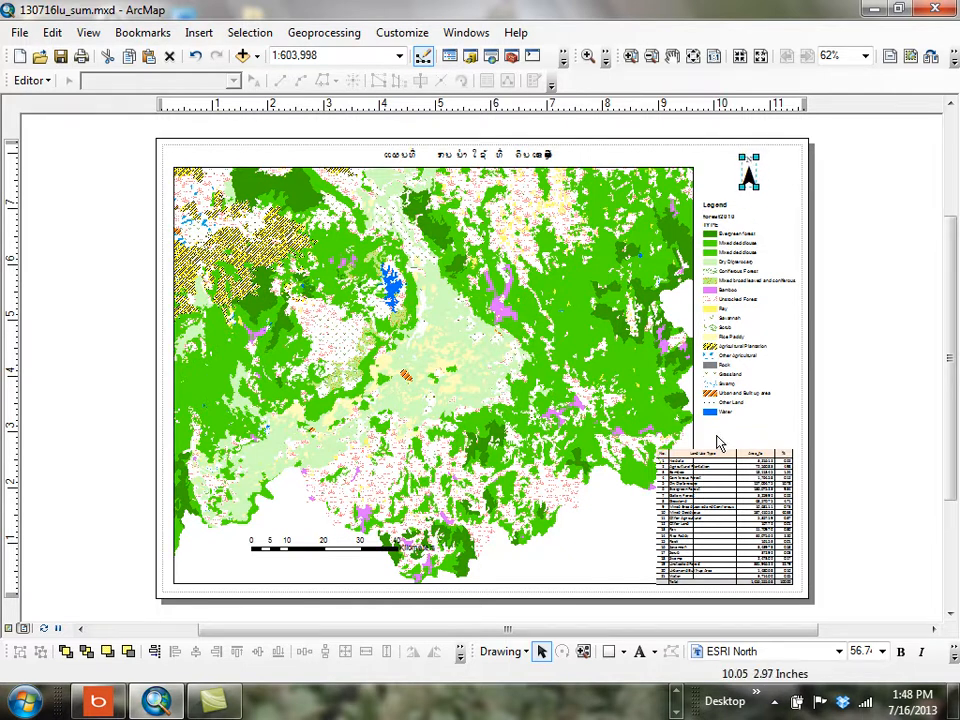
Nudge the land-use table up toward the legend and back down to the data frame's bottom edge
click(726, 490)
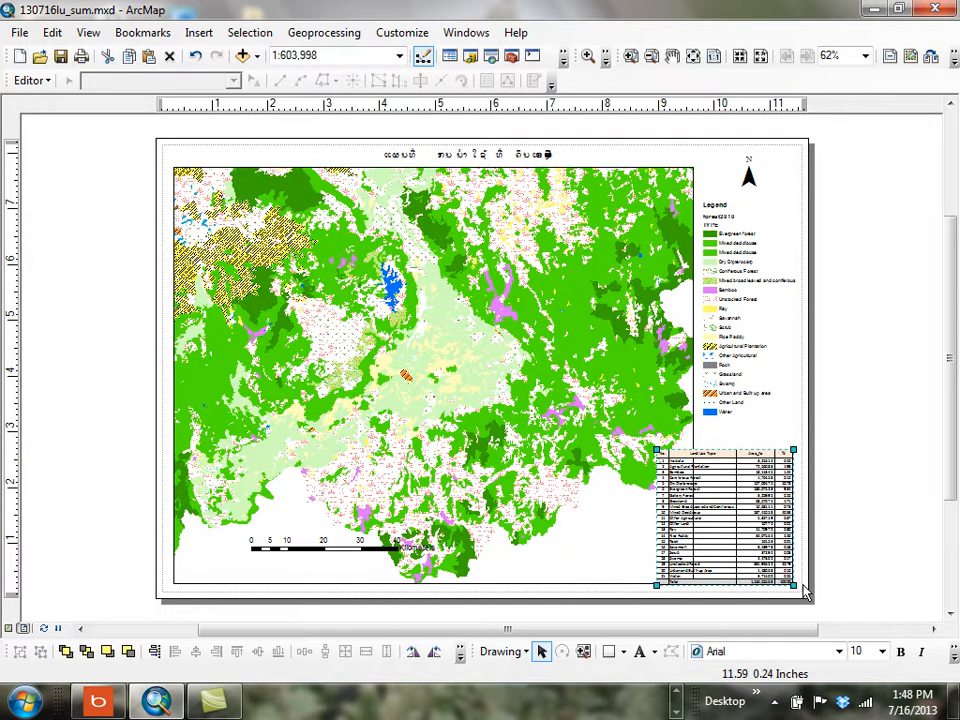
key(Up)
key(Up)
key(Up)
key(Up)
key(Up)
key(Up)
key(Up)
key(Up)
key(Up)
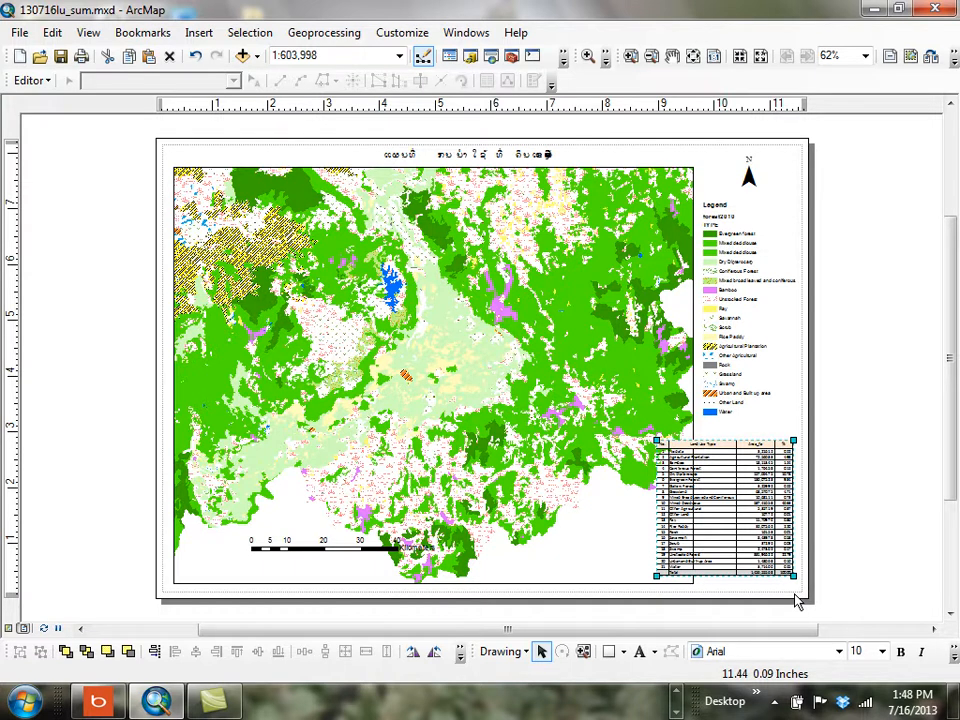
key(Down)
key(Down)
key(Down)
key(Down)
key(Down)
key(Down)
key(Down)
key(Down)
key(Down)
key(Down)
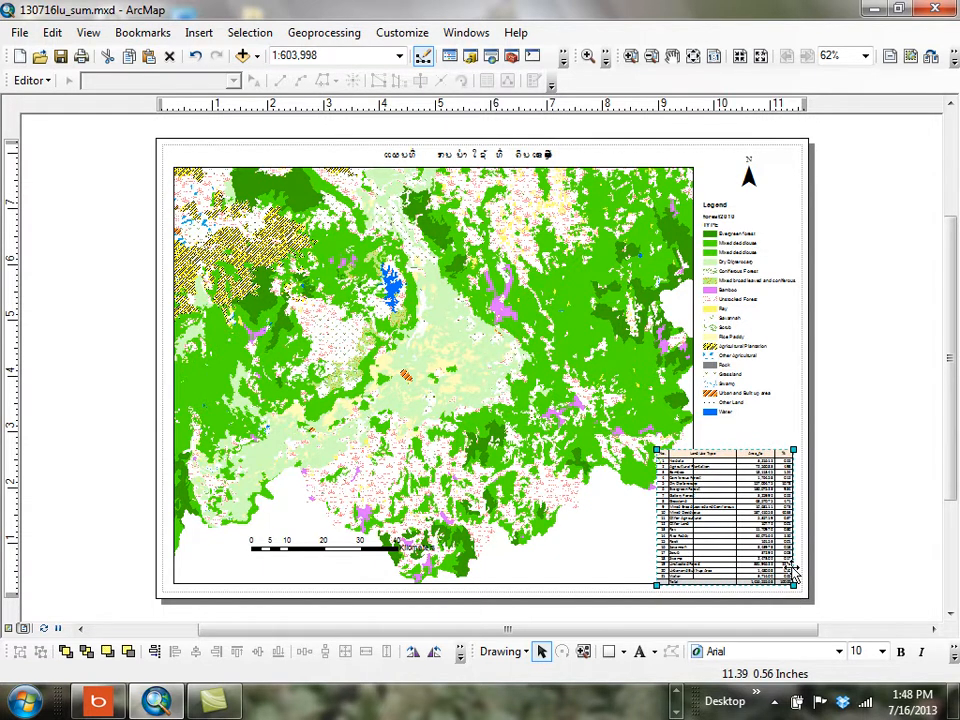
Give the land-use table picture a White frame background
double_click(735, 540)
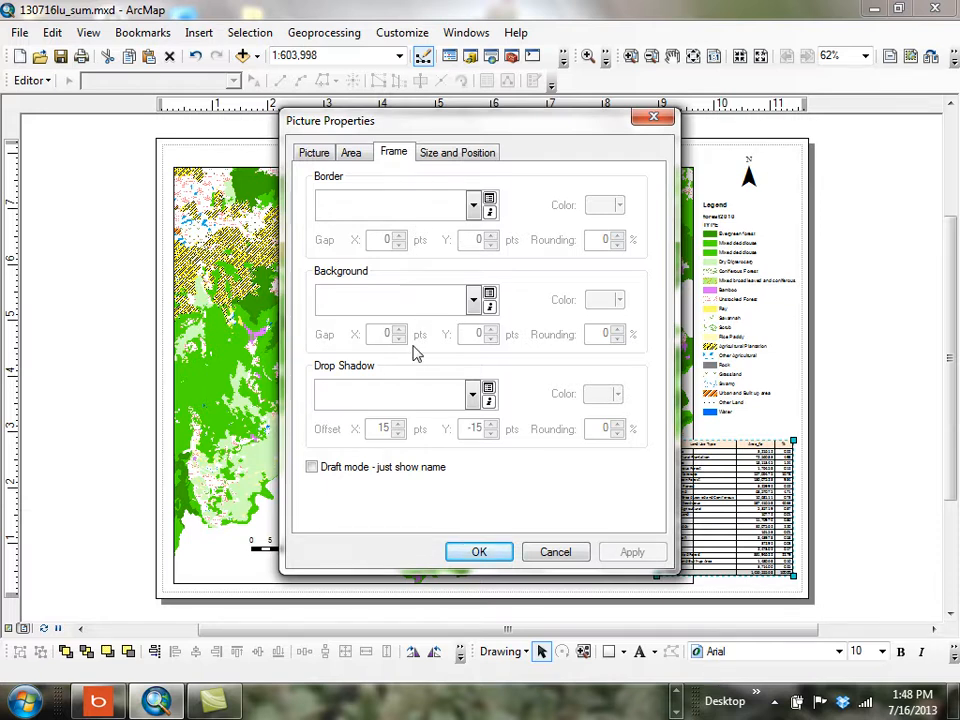
click(422, 303)
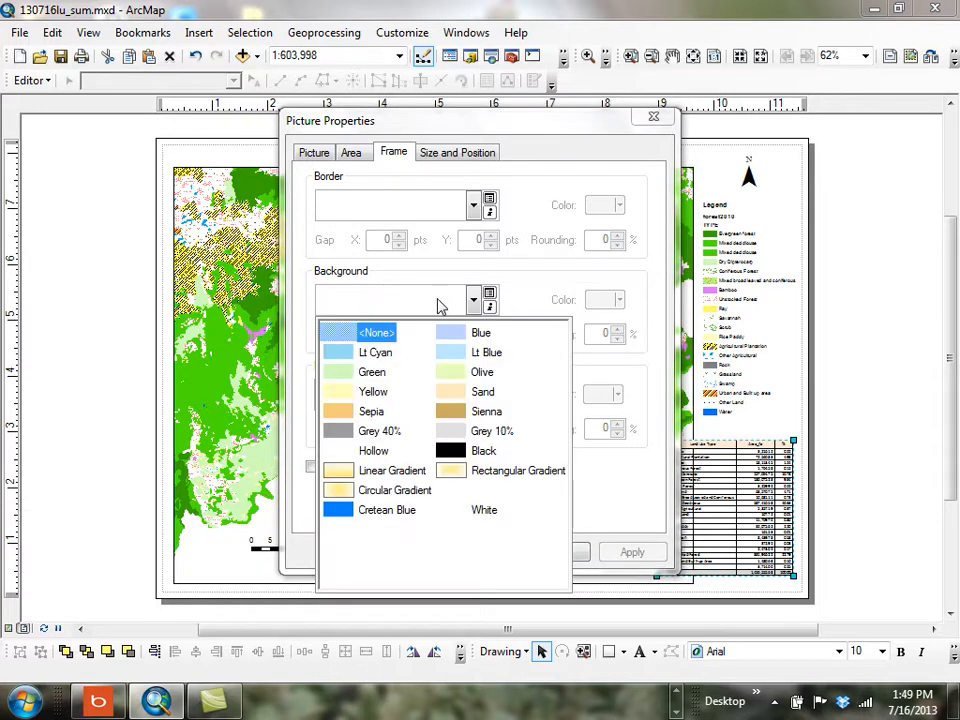
click(458, 513)
click(493, 558)
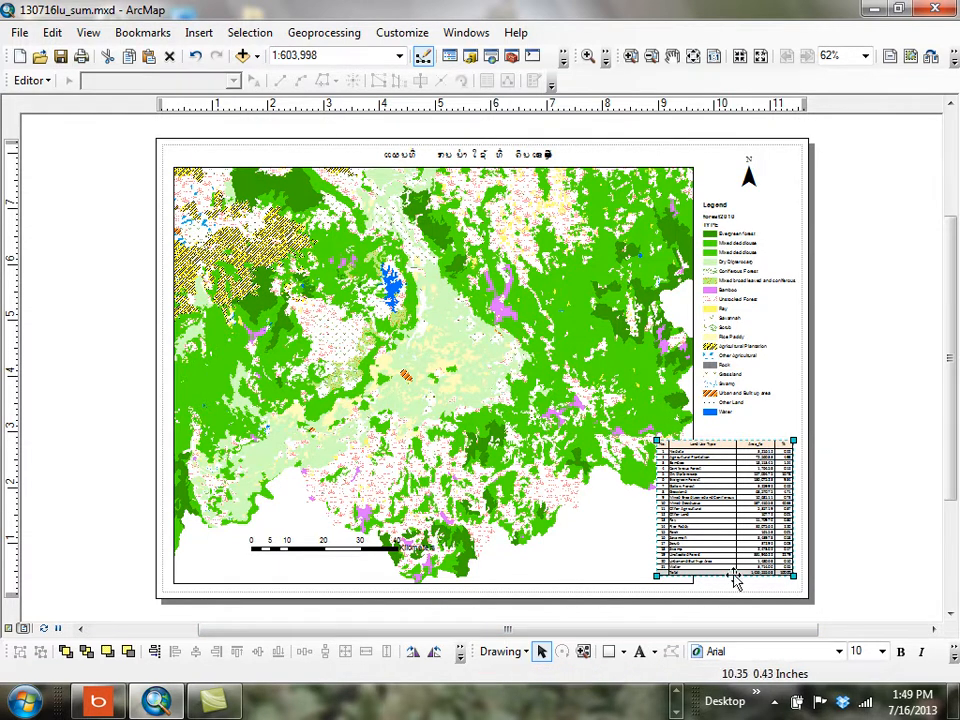
Enlarge the table slightly from its upper left corner, and move the scale bar into the map's lower left corner
drag(656, 440, 641, 426)
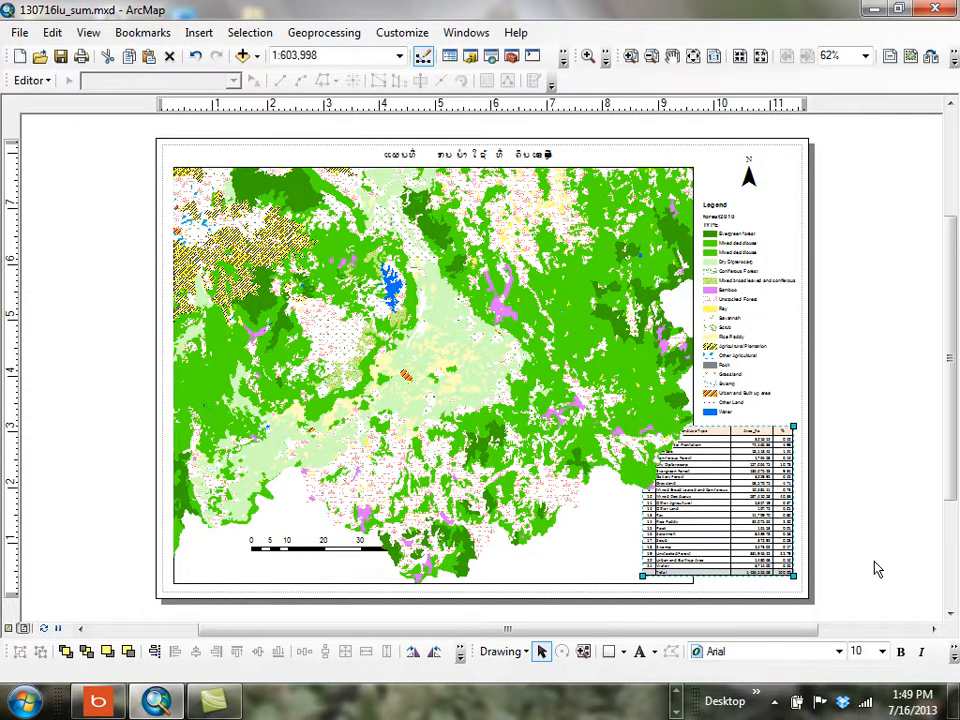
click(345, 550)
drag(345, 550, 286, 567)
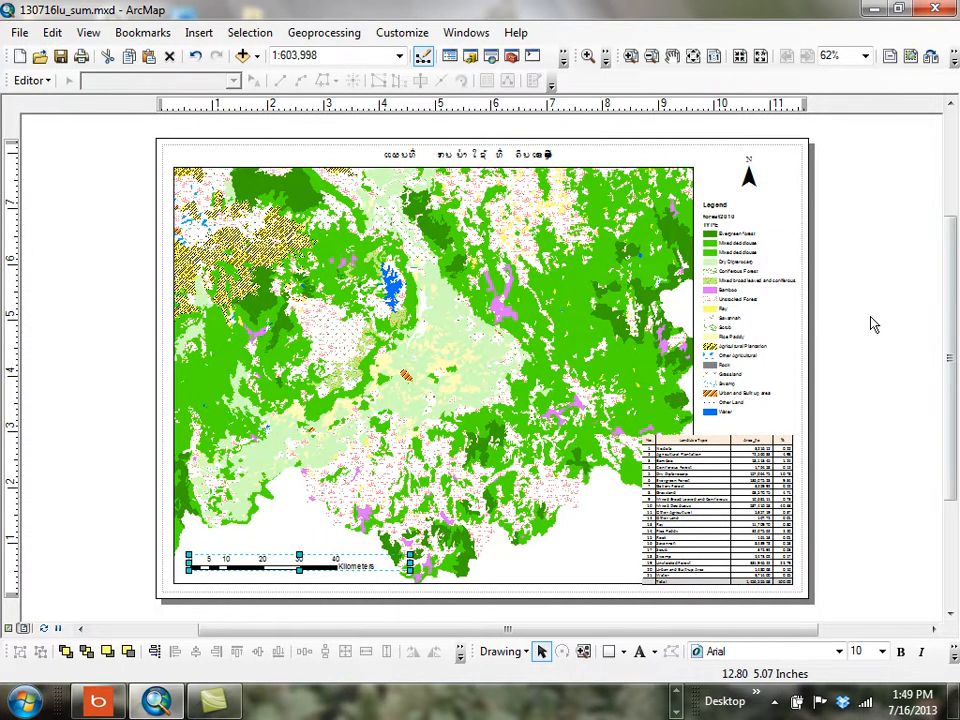
click(545, 302)
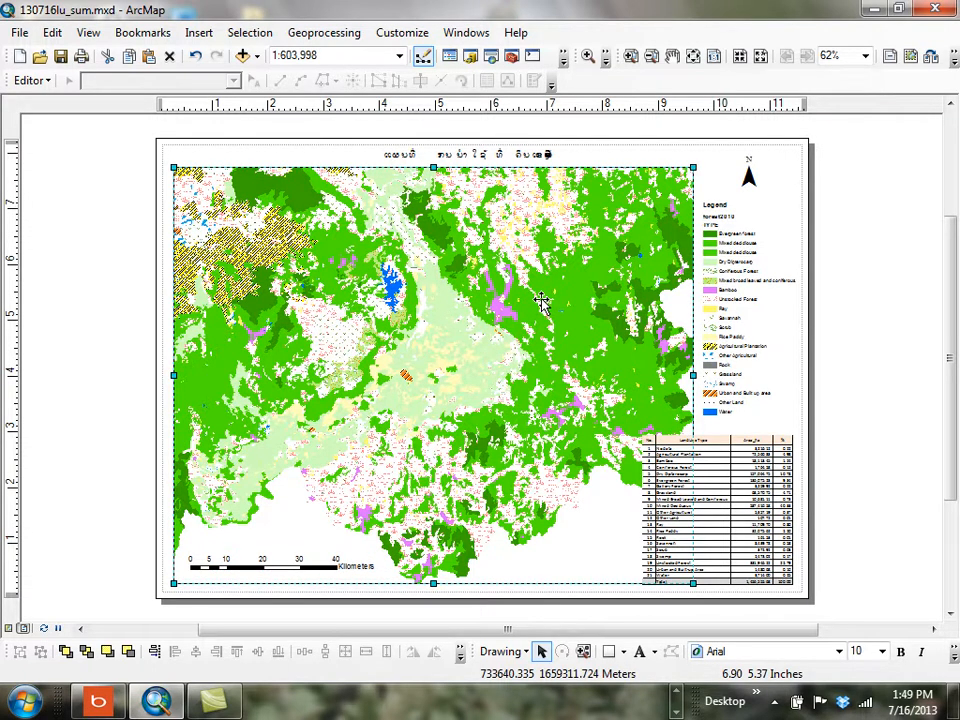
double_click(457, 305)
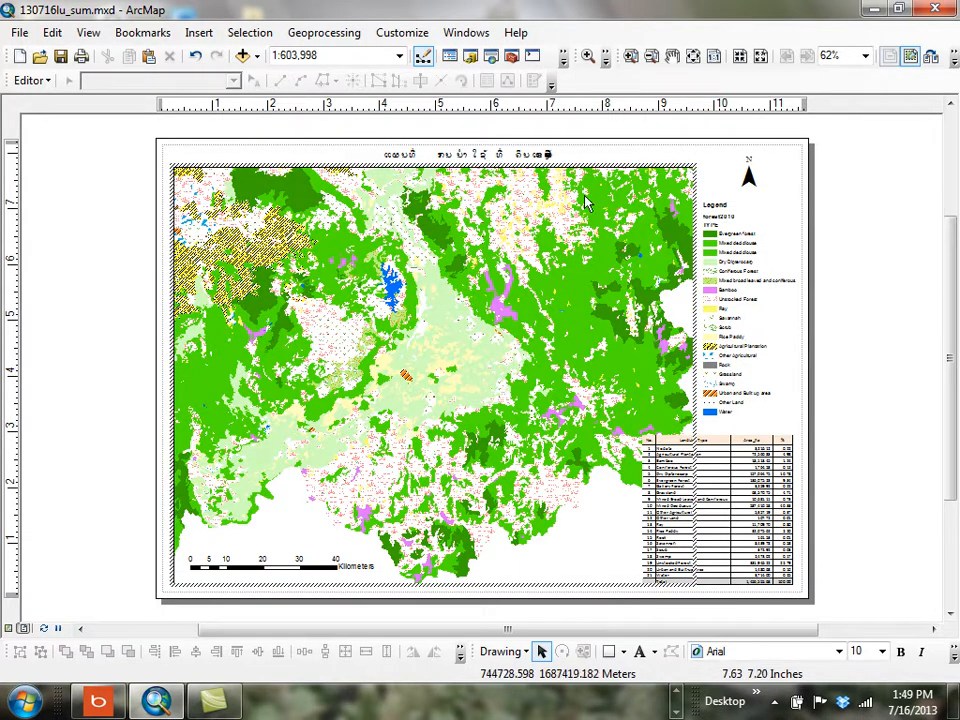
click(603, 225)
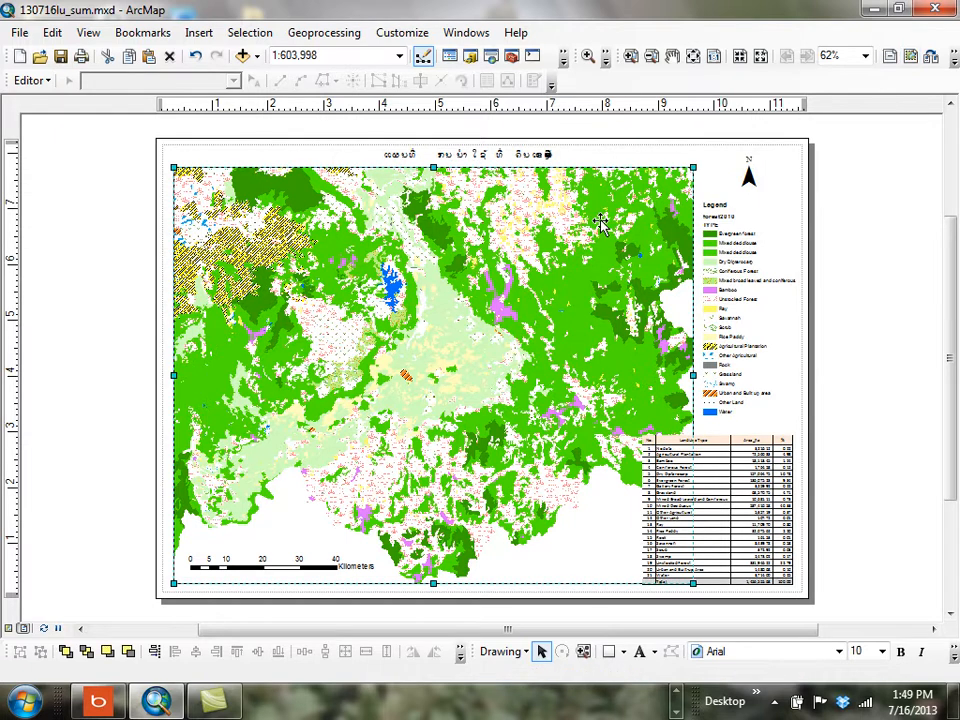
right_click(603, 228)
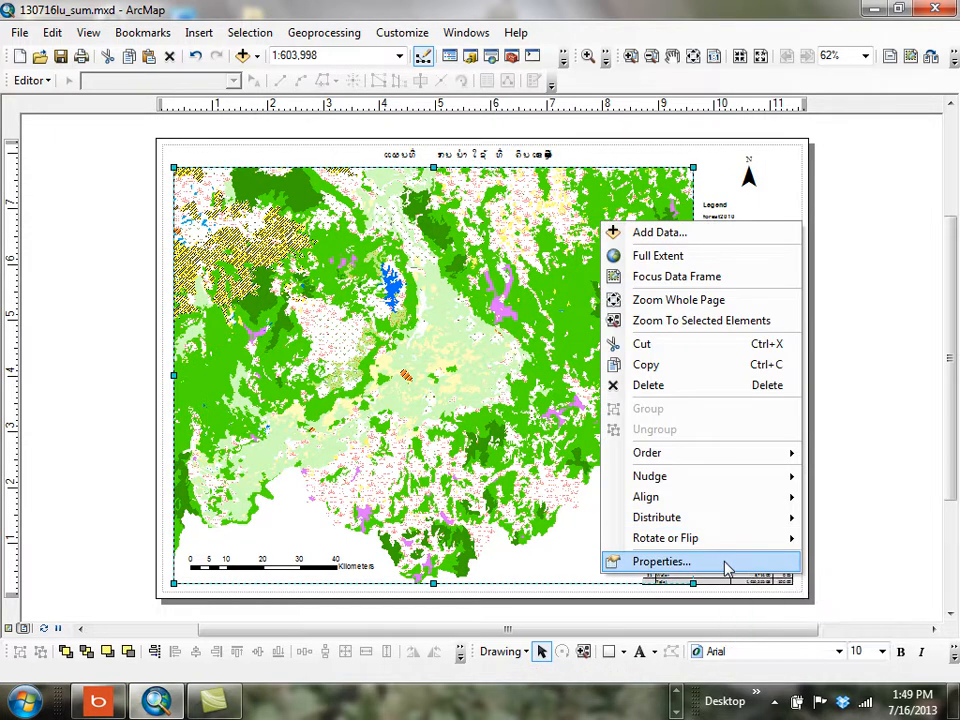
click(944, 510)
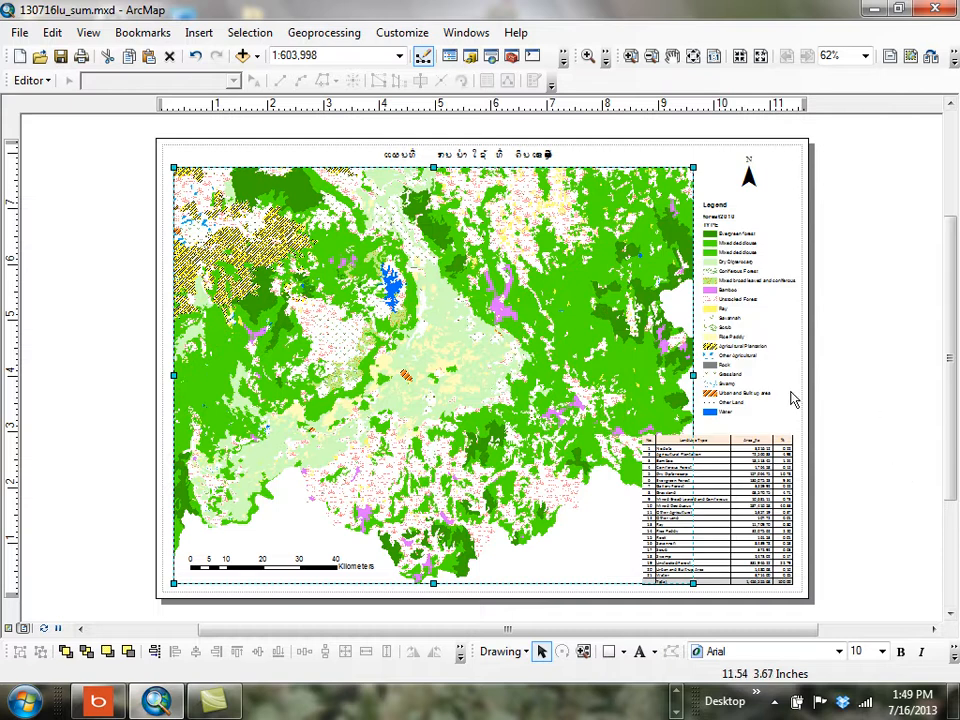
Start a new grid for the map's data frame and choose the Measured Grid type
right_click(447, 233)
click(512, 572)
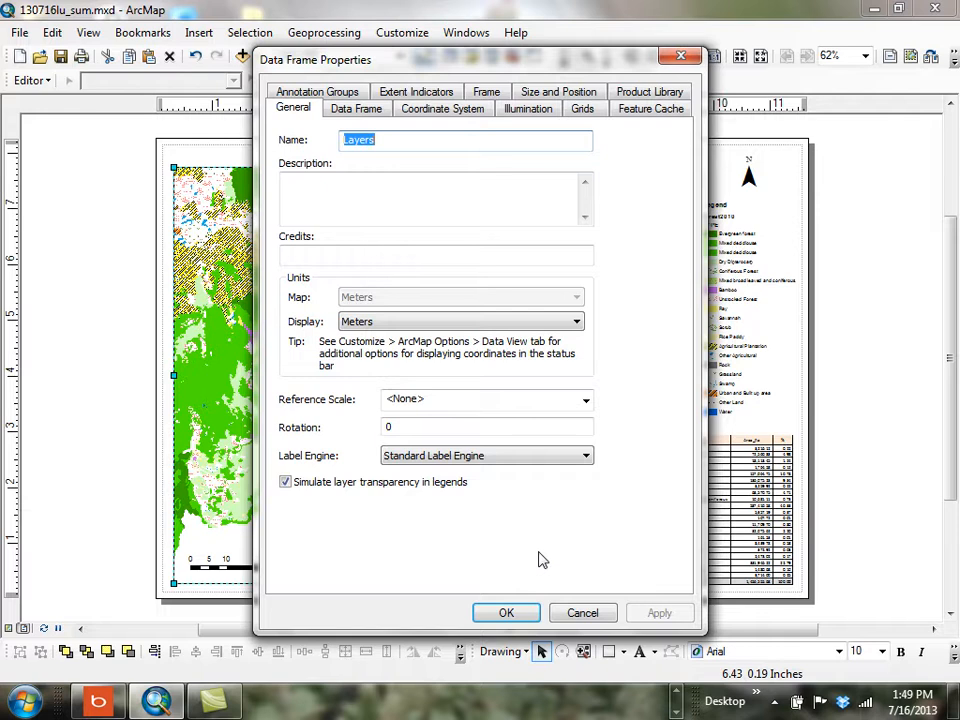
click(586, 112)
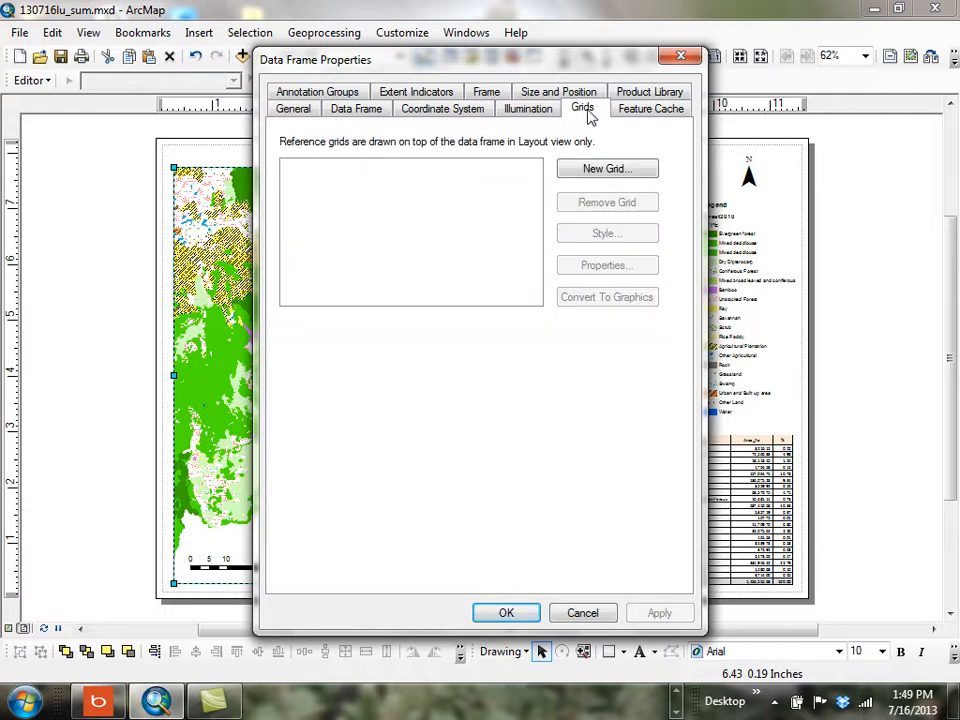
click(607, 169)
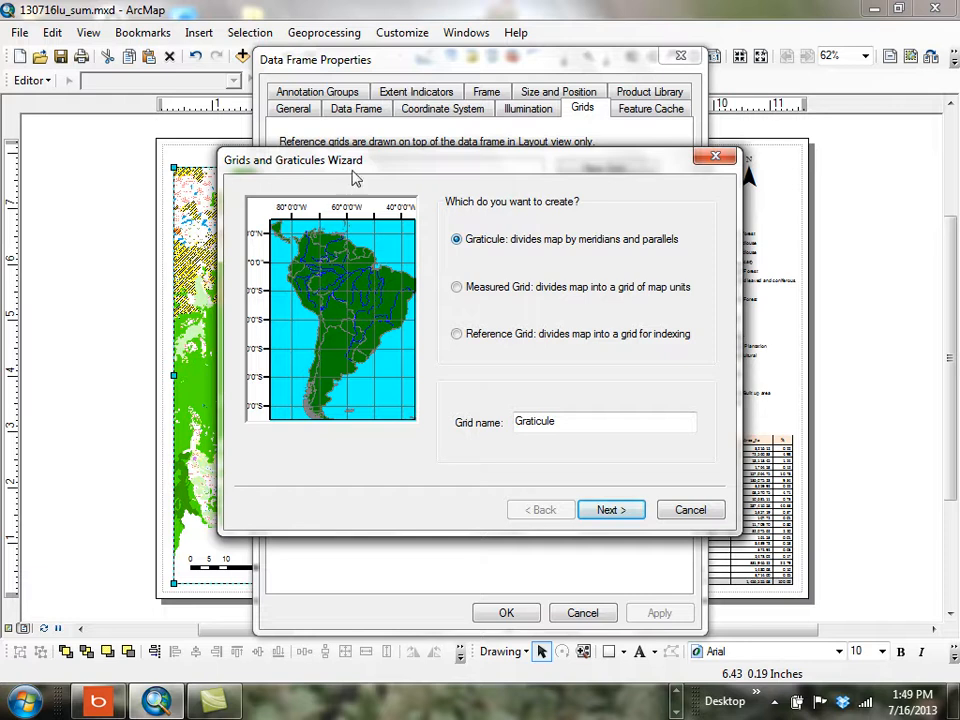
click(457, 288)
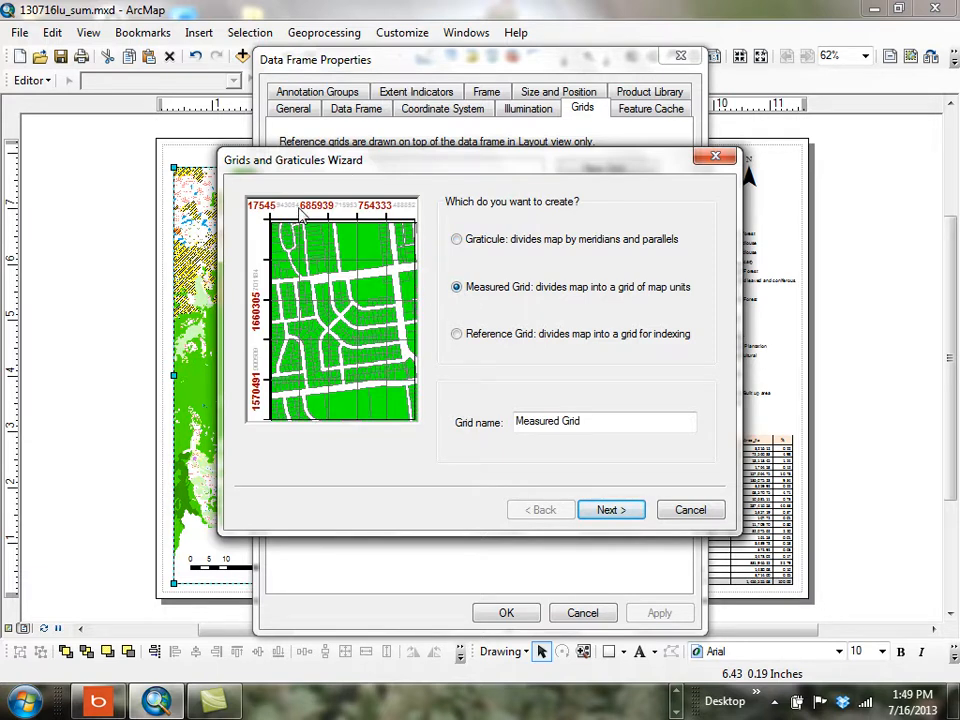
click(457, 335)
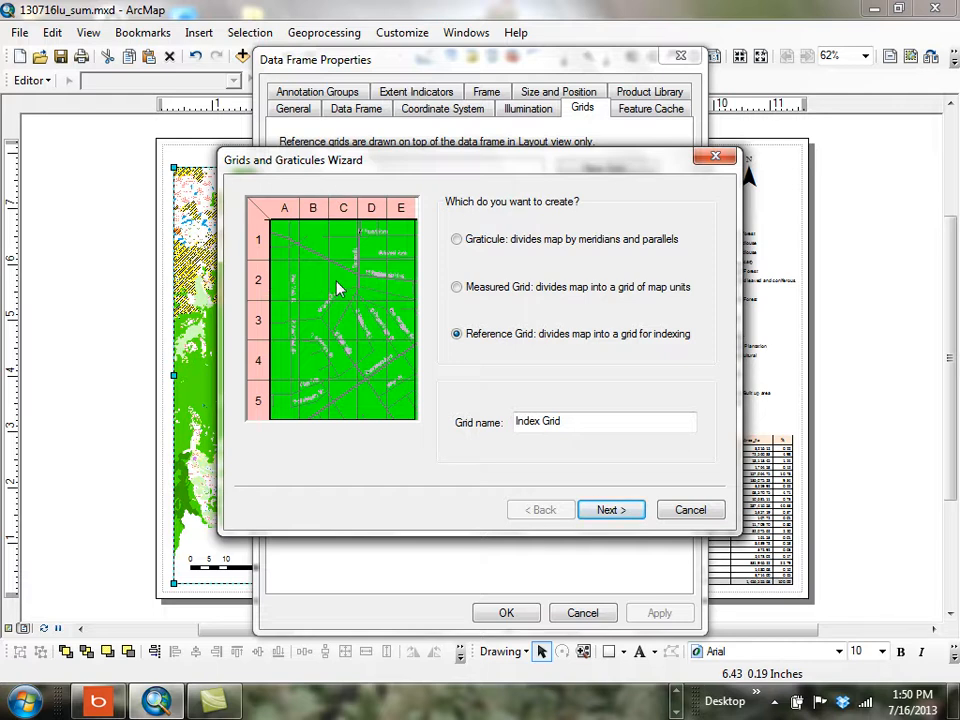
click(457, 288)
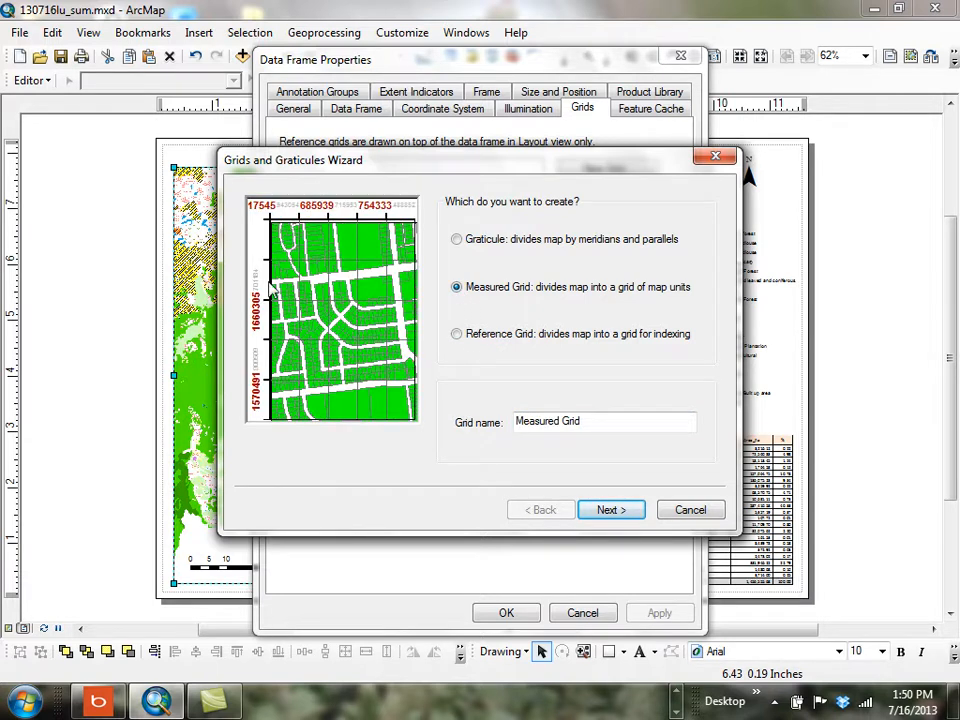
click(615, 512)
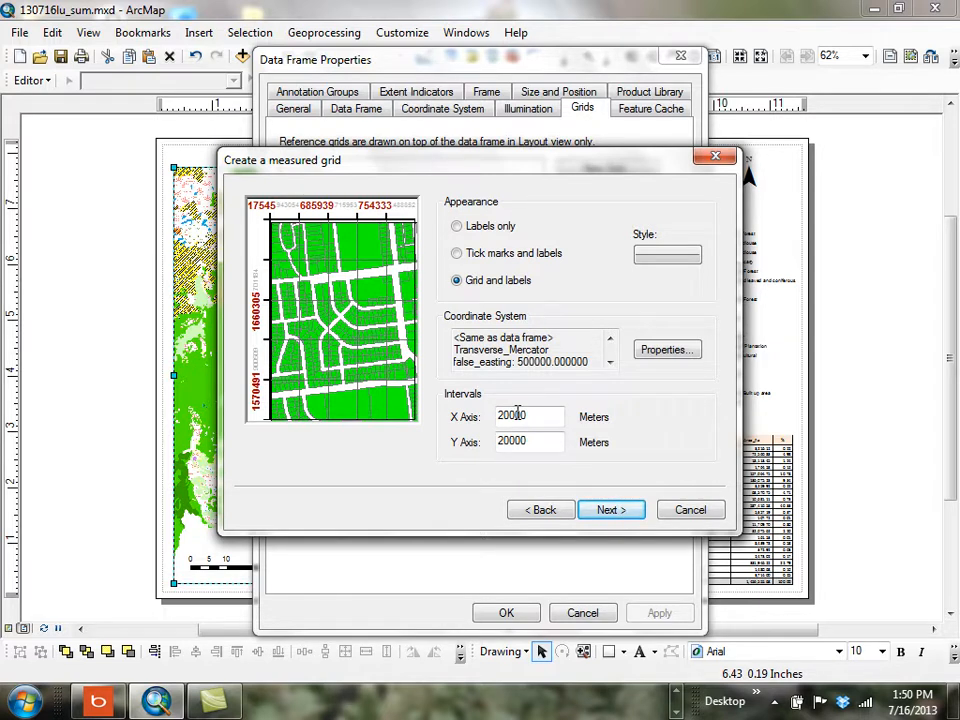
Set the measured grid's X and Y axis intervals to 5000 meters and add the grid to the data frame
click(533, 416)
drag(533, 416, 461, 414)
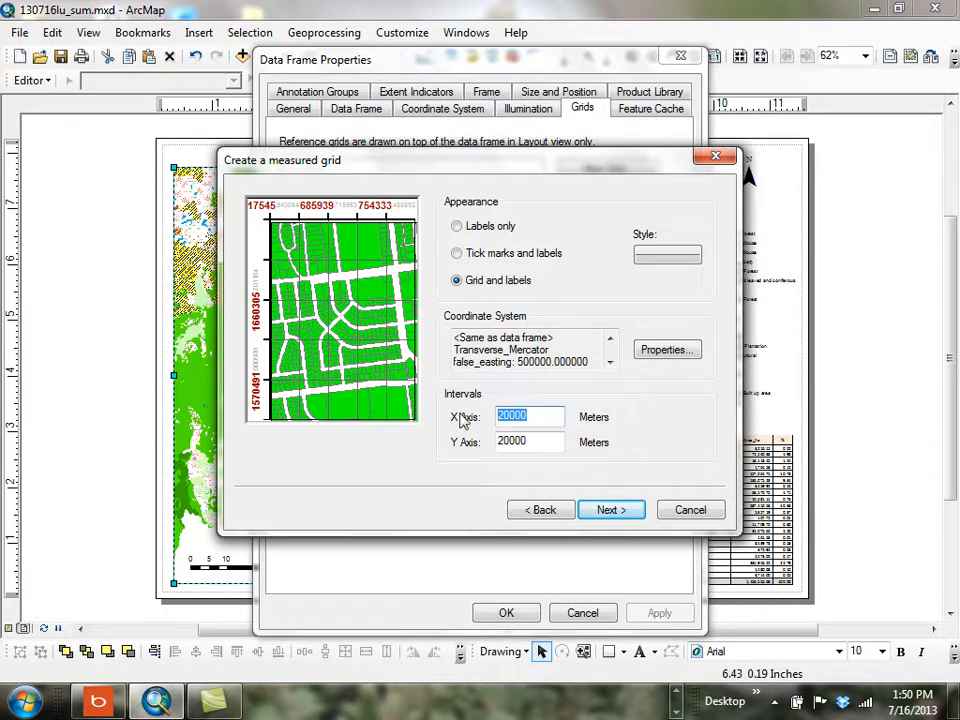
text(1000)
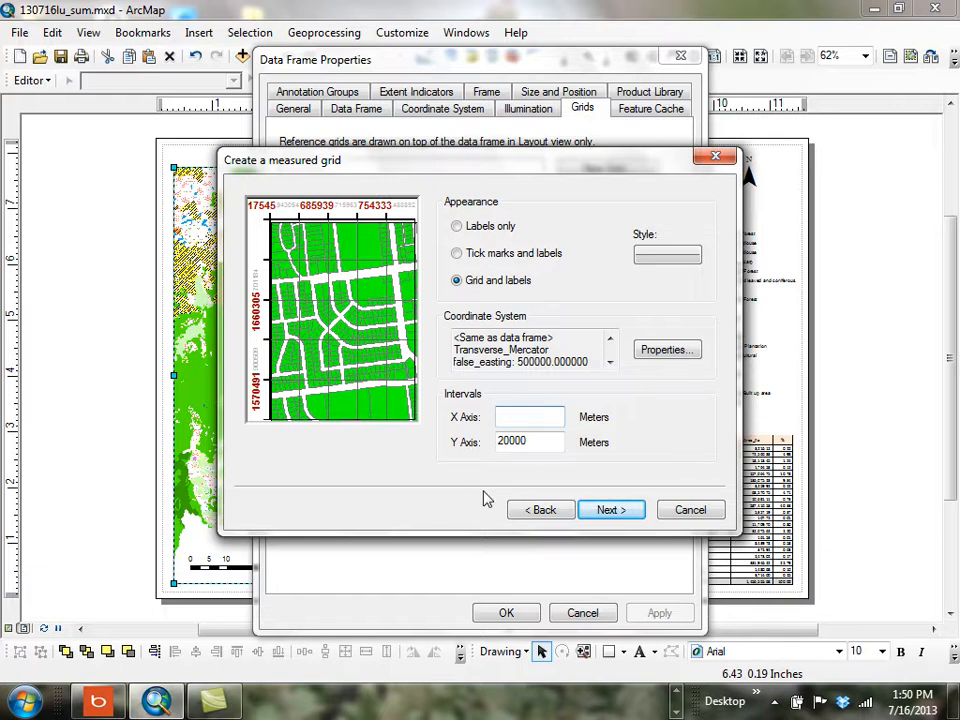
text(5000)
drag(540, 444, 444, 455)
text(500)
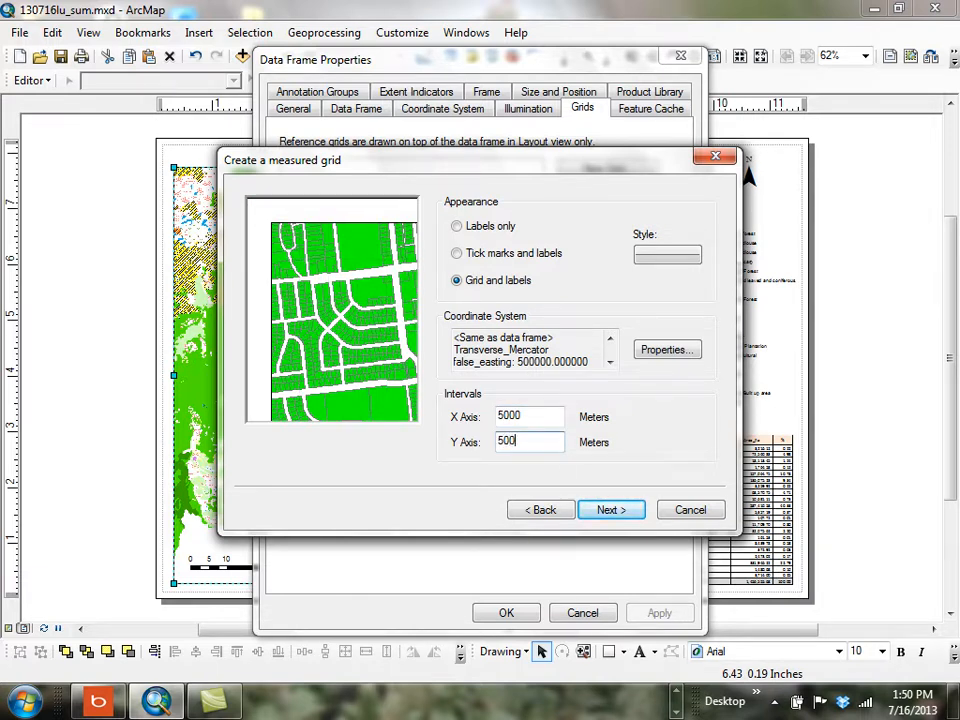
text(0)
click(606, 511)
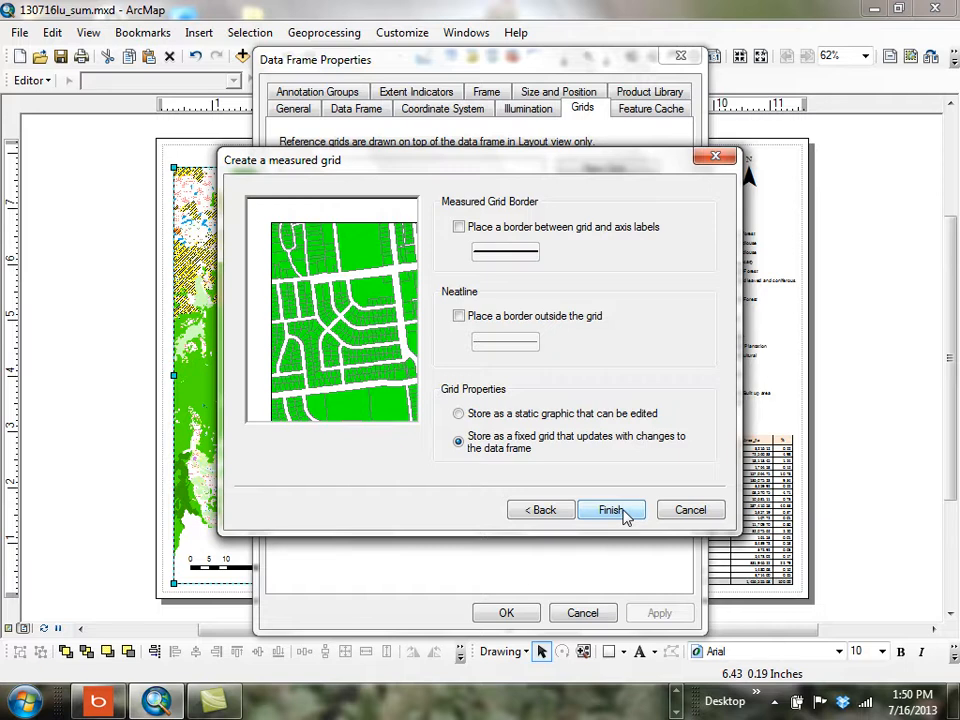
click(624, 512)
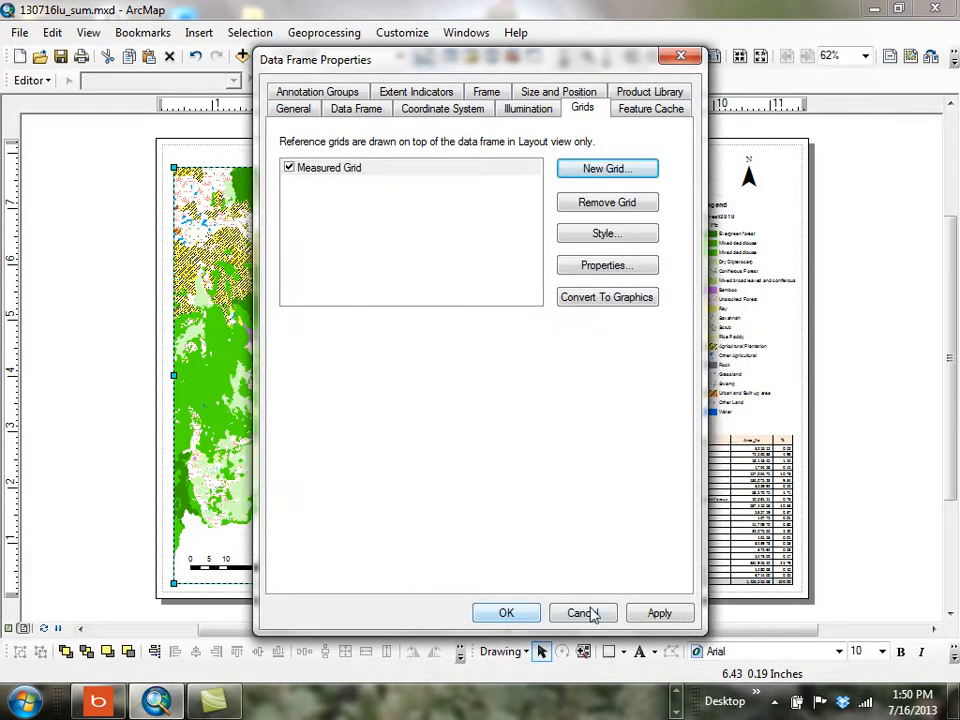
click(657, 613)
click(506, 613)
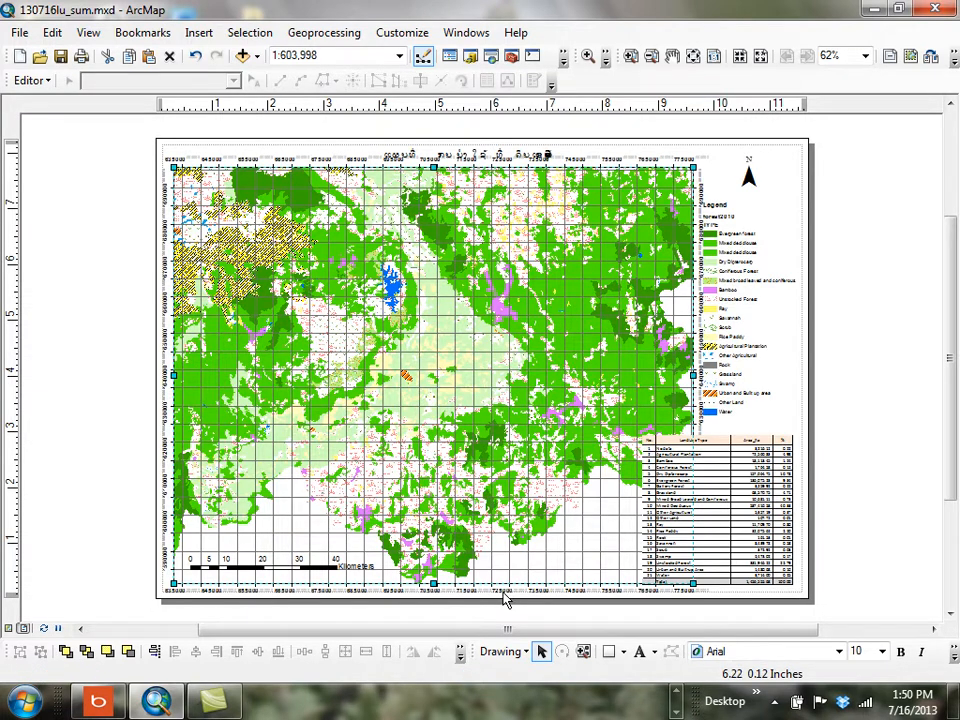
Change the existing measured grid's X and Y axis intervals to 20000 meters
click(505, 342)
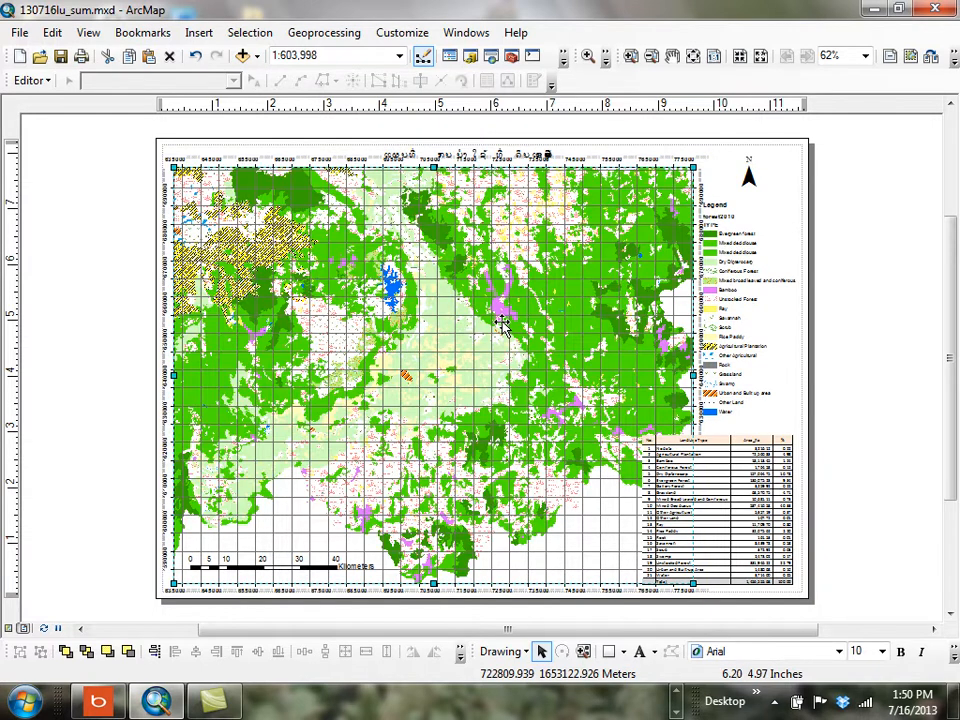
right_click(503, 328)
click(563, 661)
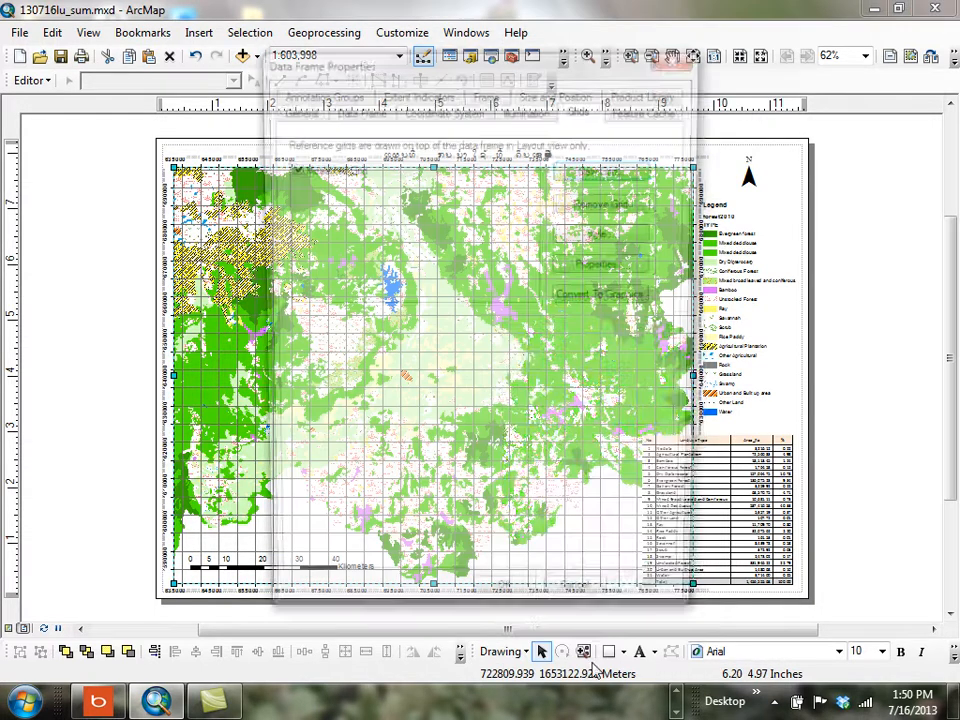
click(332, 172)
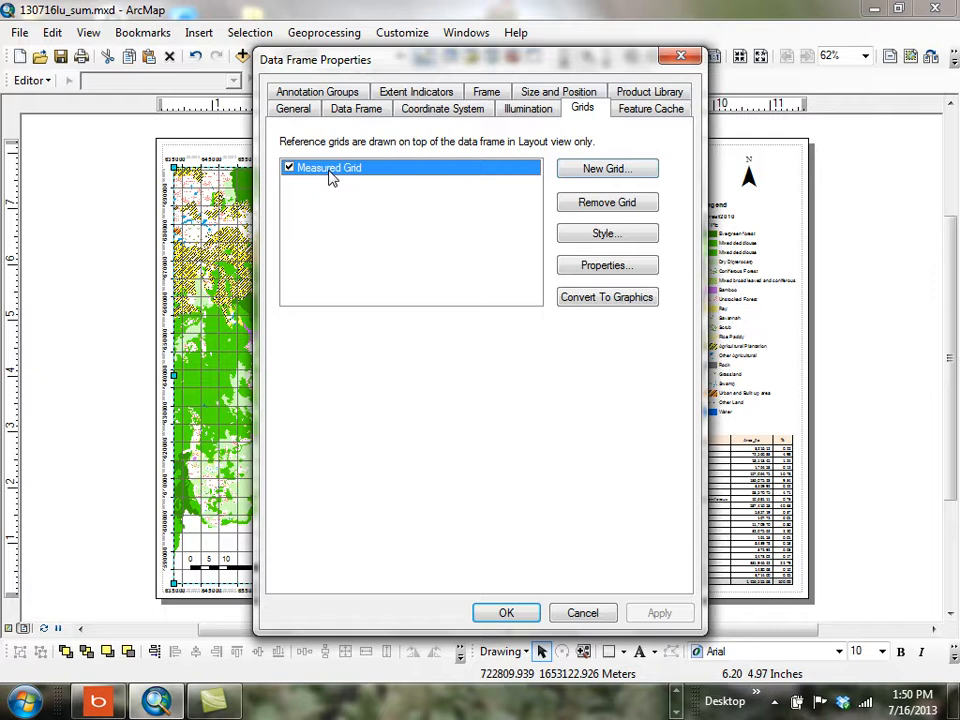
click(628, 268)
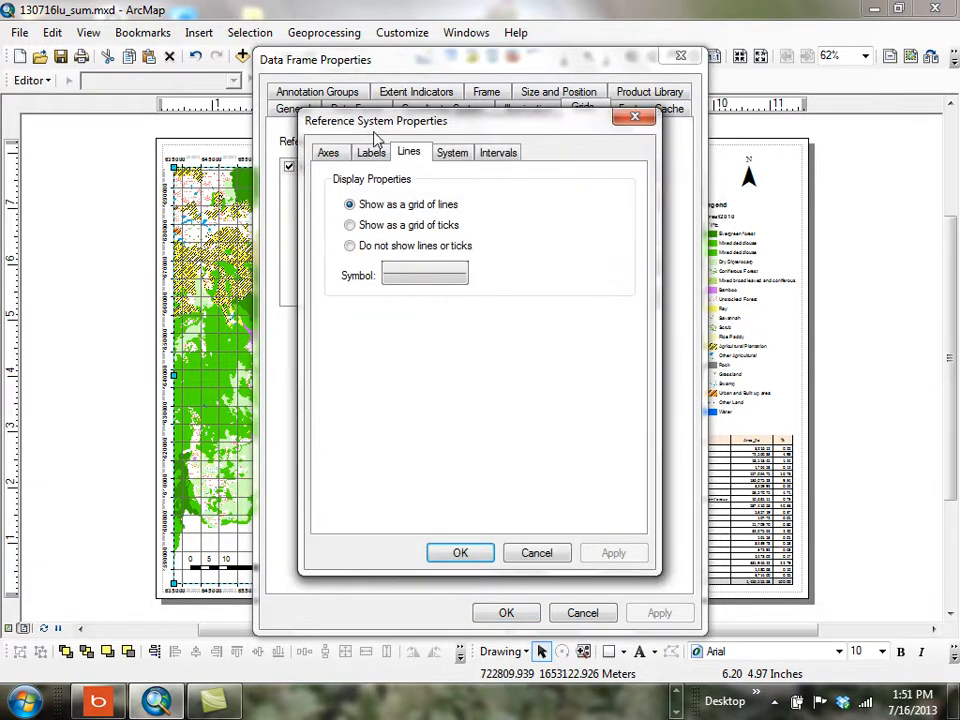
click(328, 153)
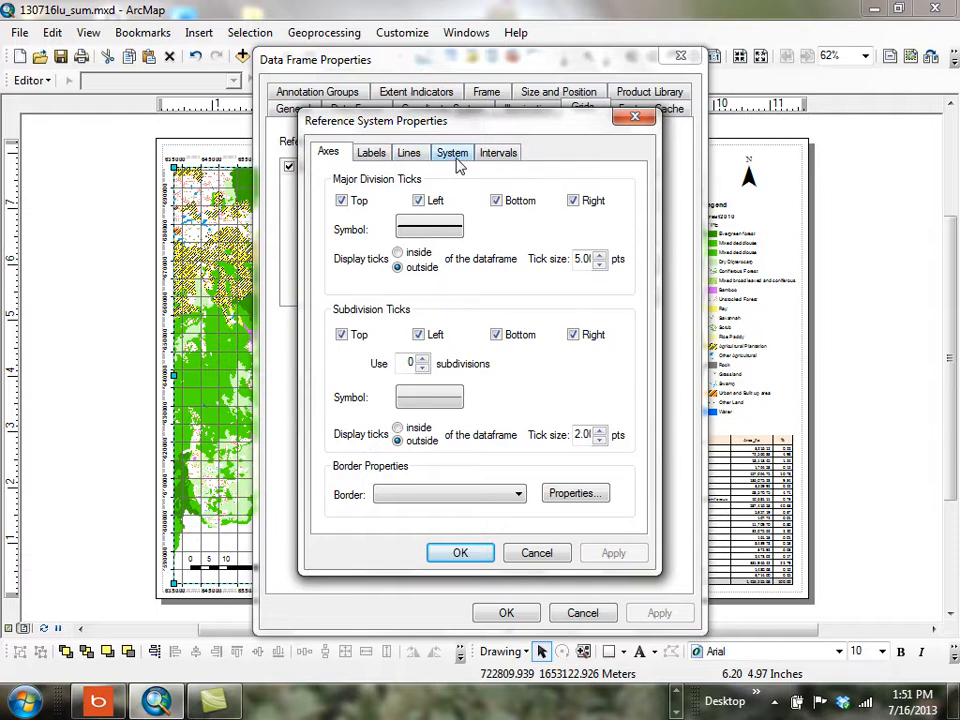
click(500, 152)
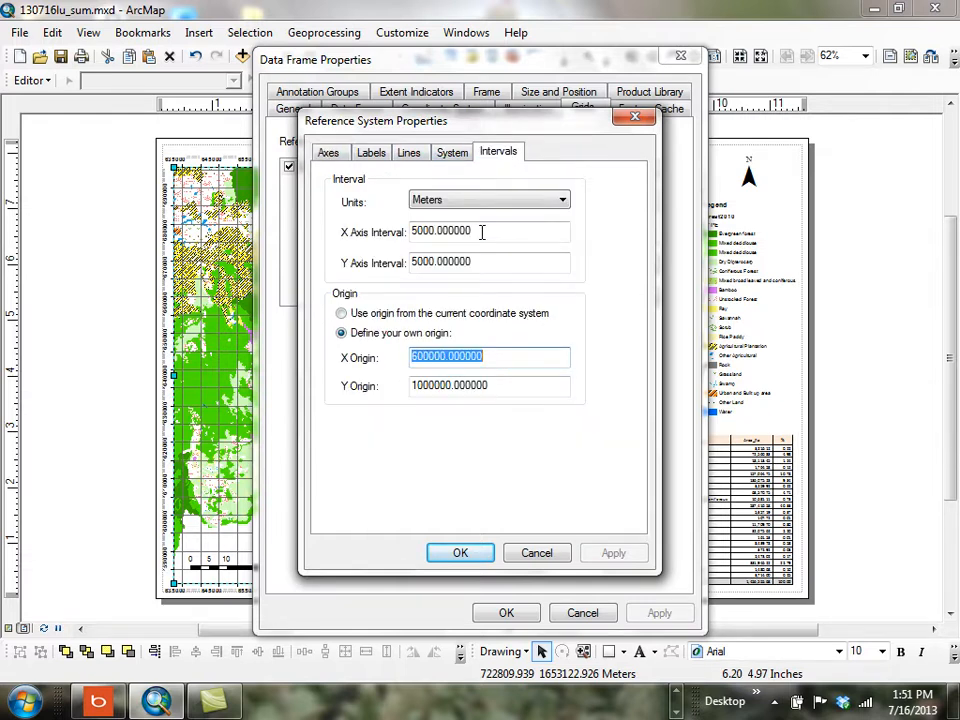
drag(480, 233, 375, 251)
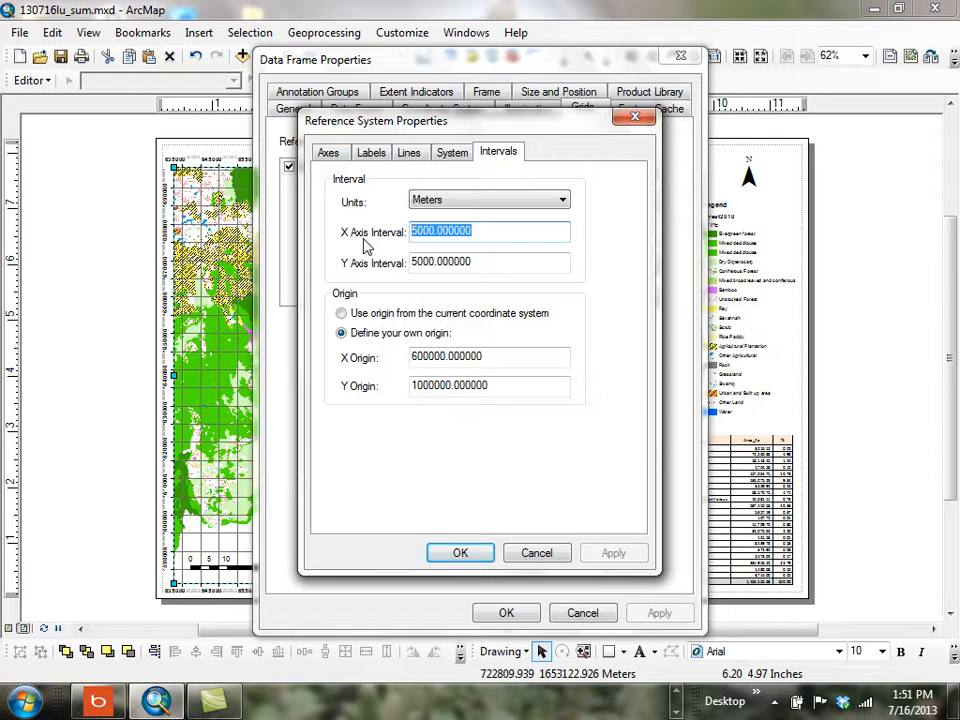
text(200)
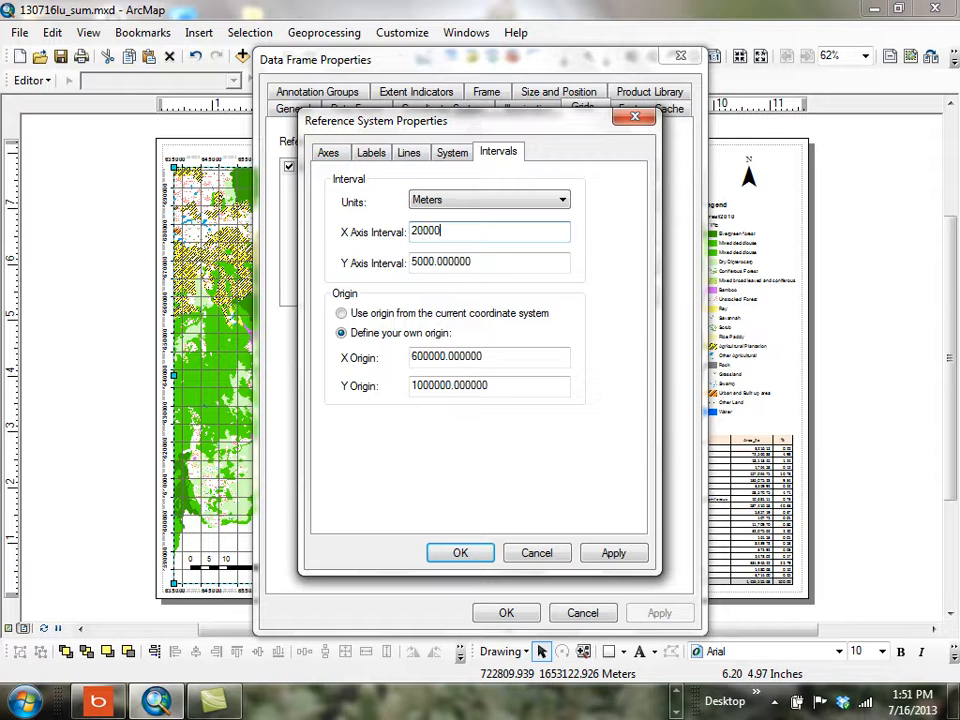
text(00)
drag(489, 264, 366, 252)
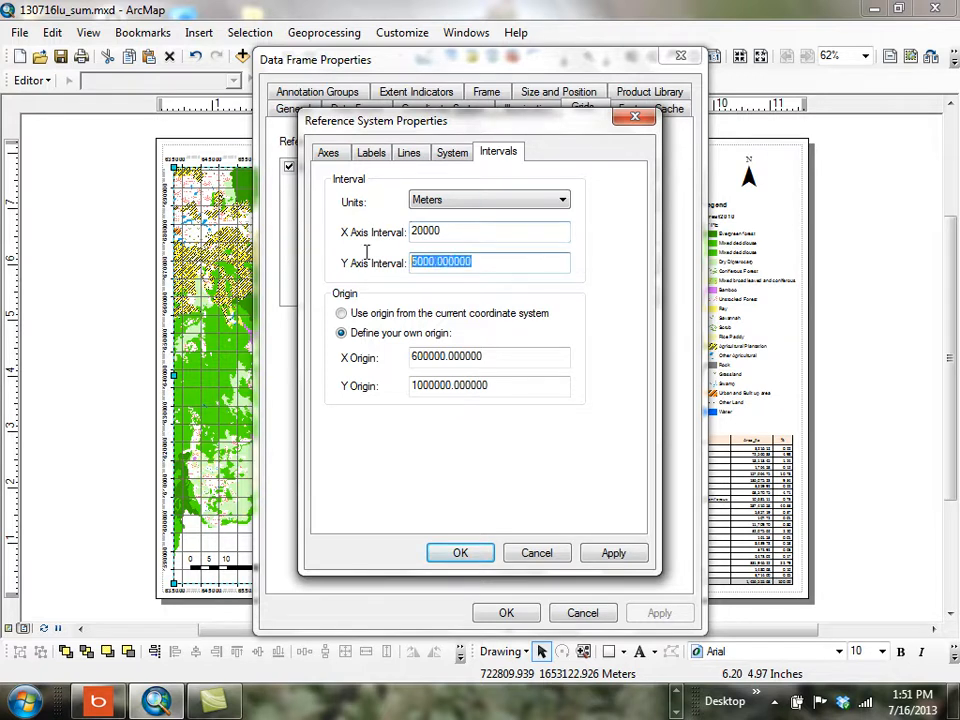
text(2)
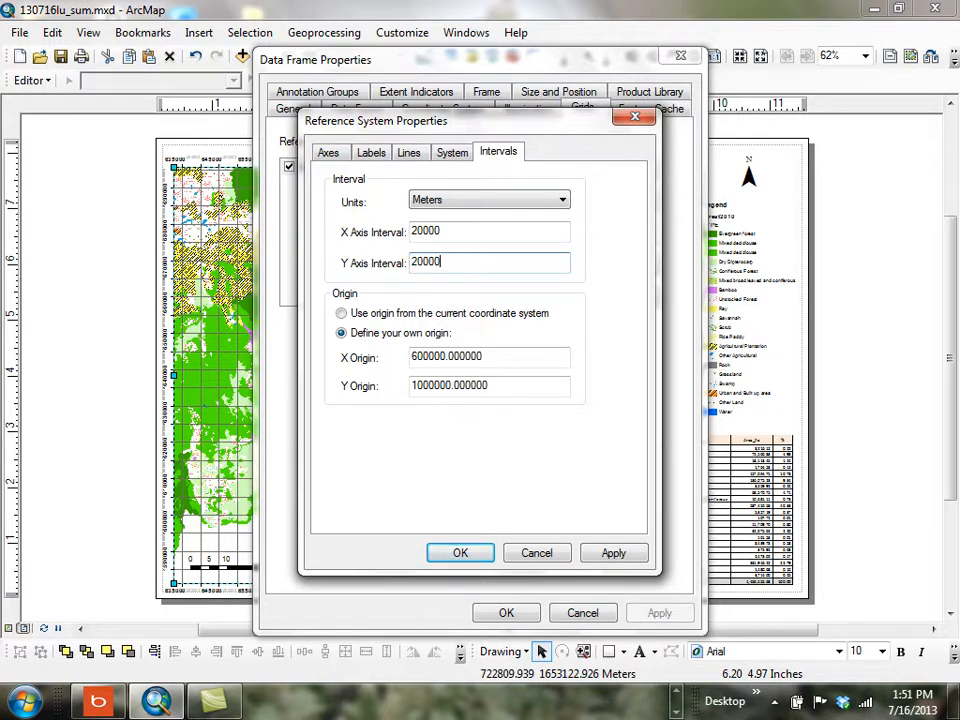
Review the grid's line, label and number format settings, and apply the grid changes to the layout
click(452, 154)
click(410, 158)
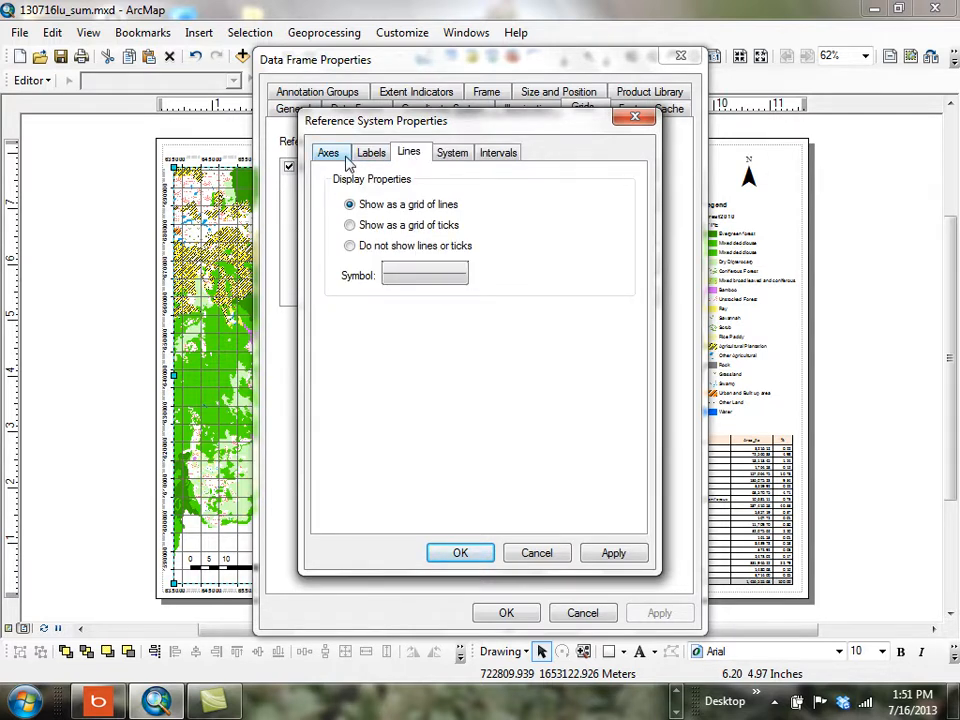
click(371, 154)
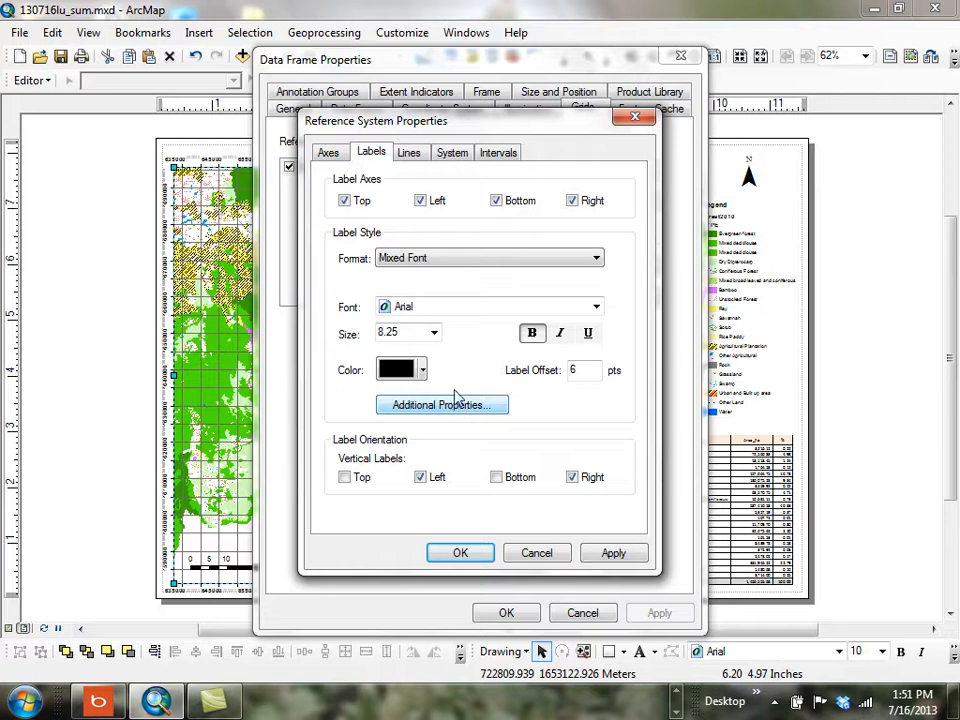
click(462, 405)
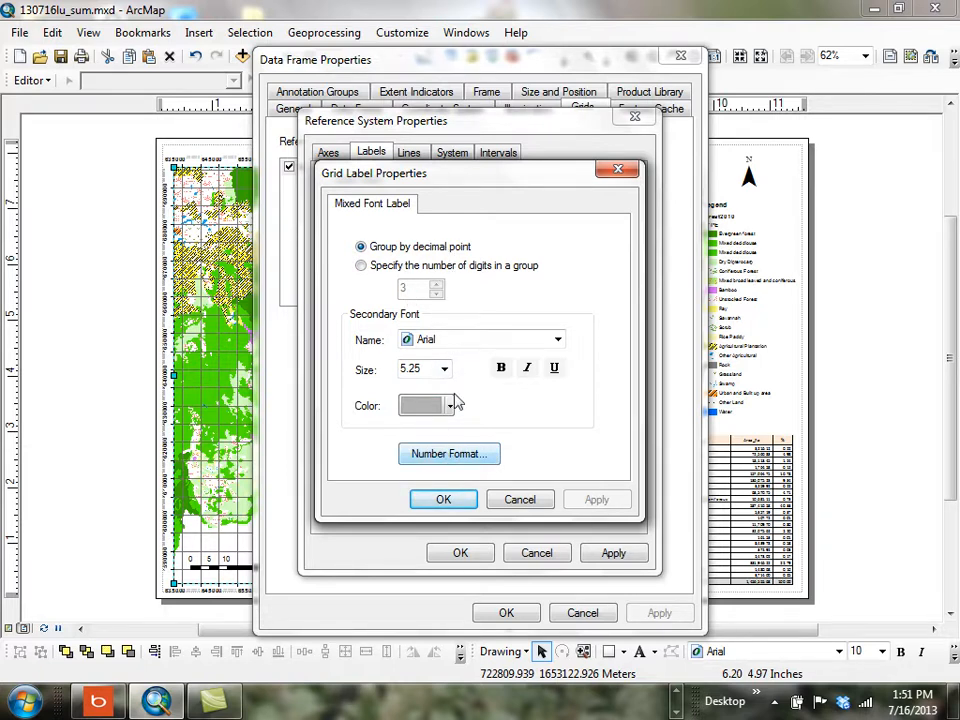
click(467, 452)
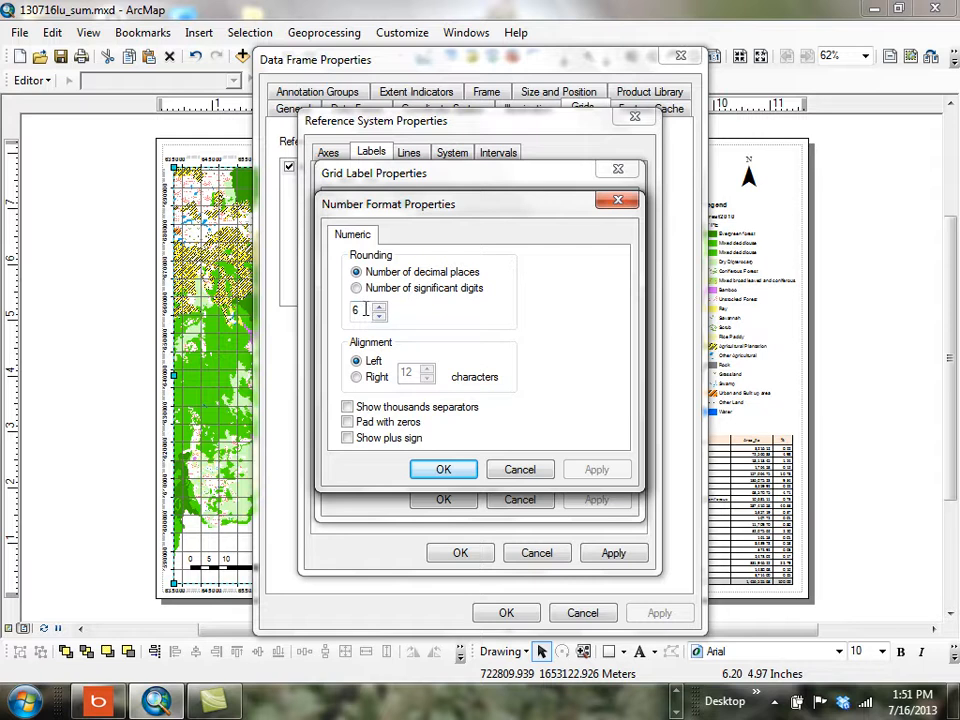
click(437, 468)
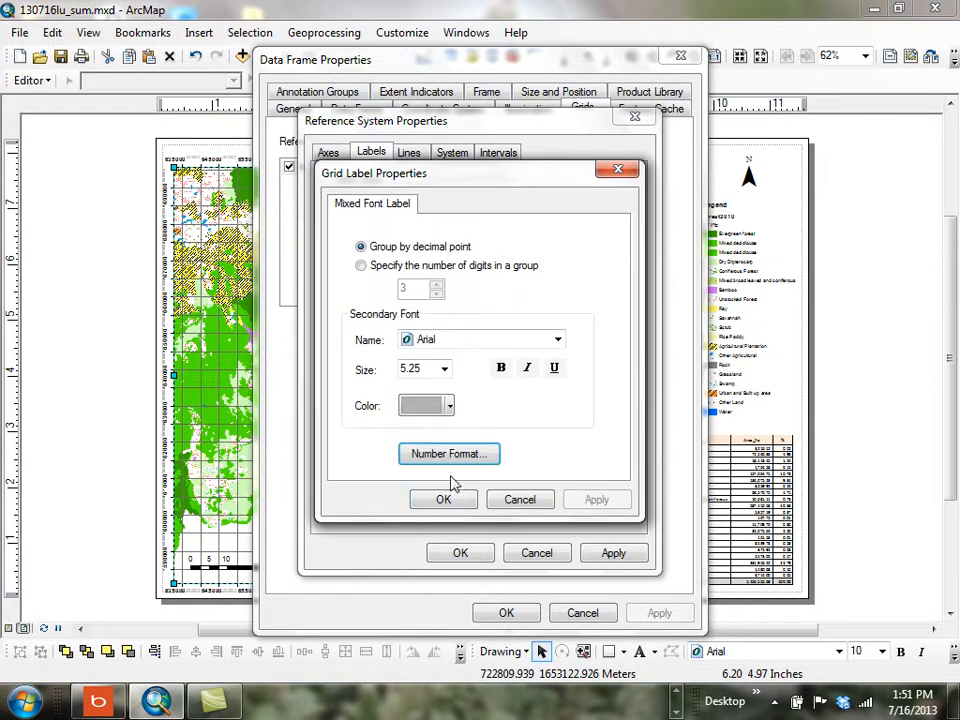
click(445, 500)
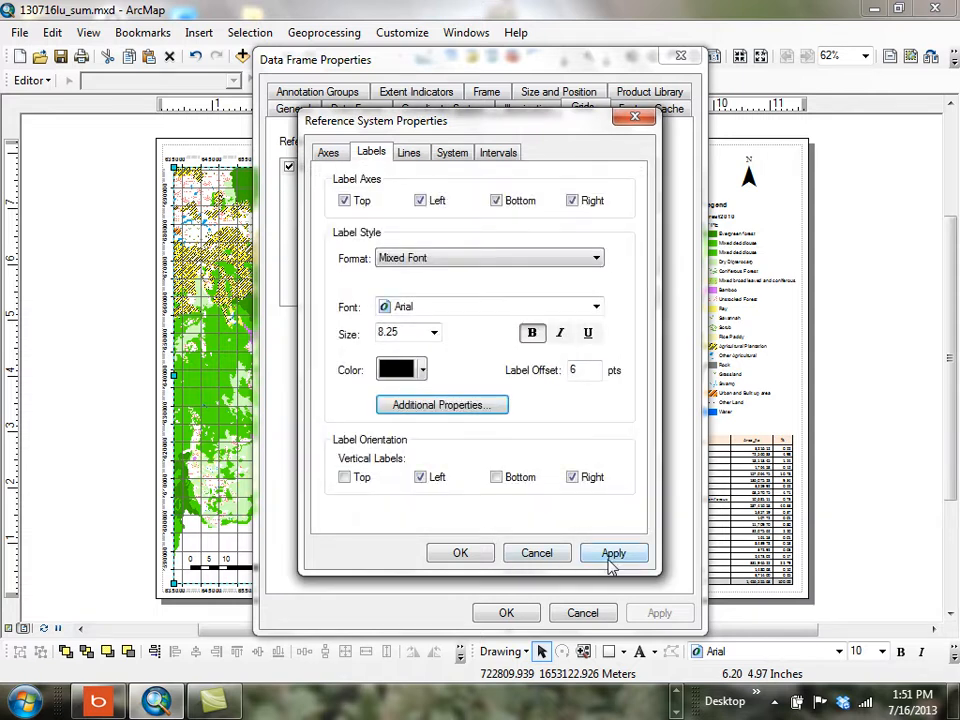
click(610, 558)
click(460, 553)
click(508, 613)
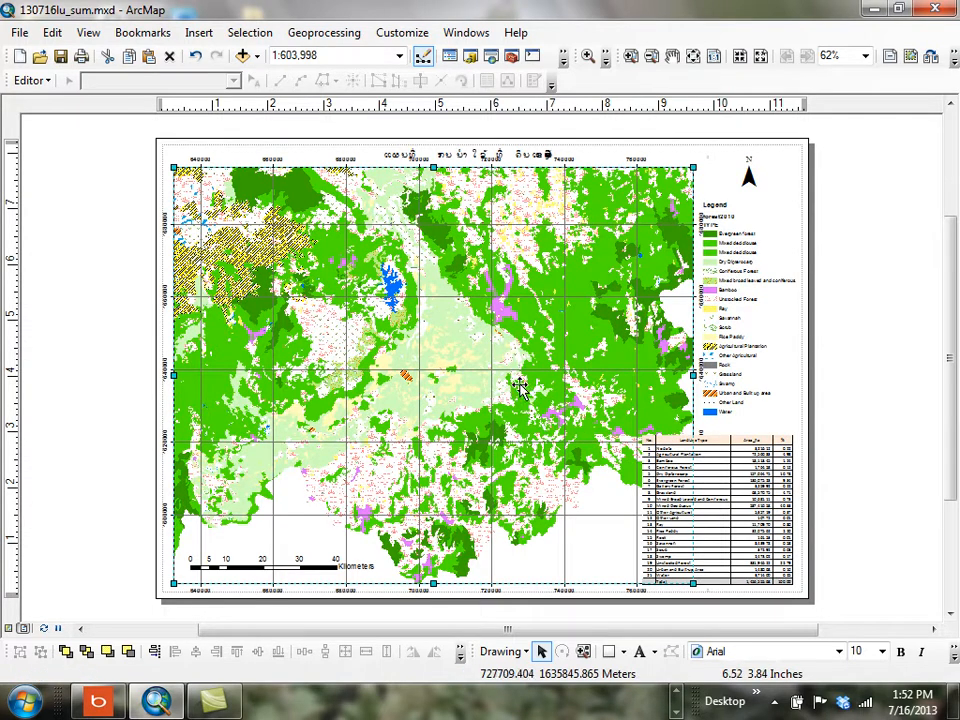
Move the Lao title up towards the page's upper edge, and nudge the map data frame slightly up and to the right
click(459, 155)
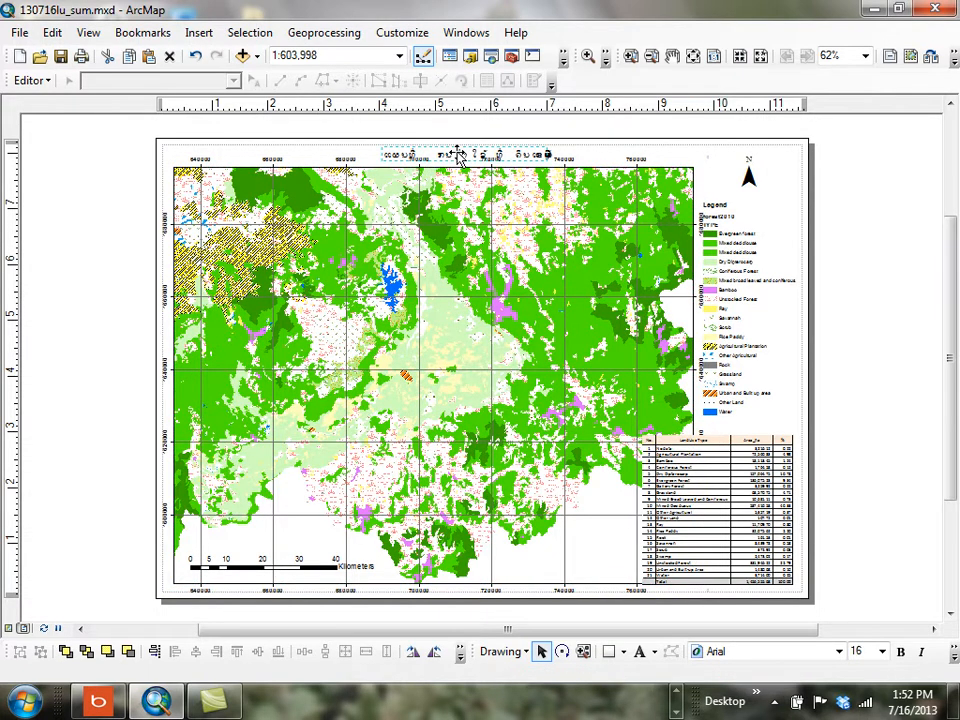
drag(459, 155, 459, 145)
click(472, 183)
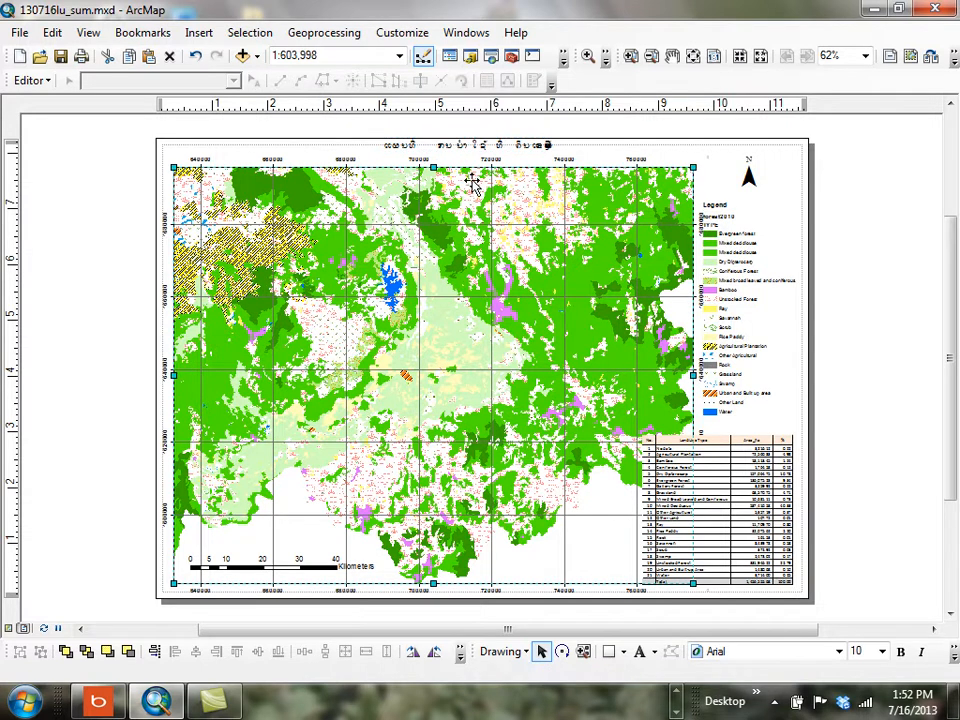
key(Up)
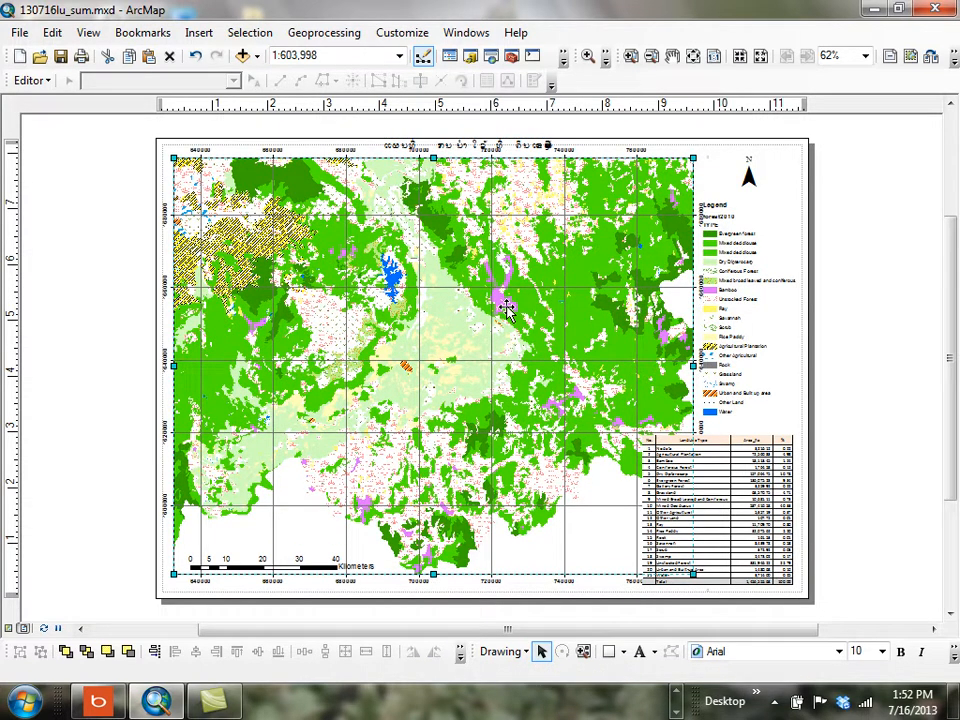
key(Right)
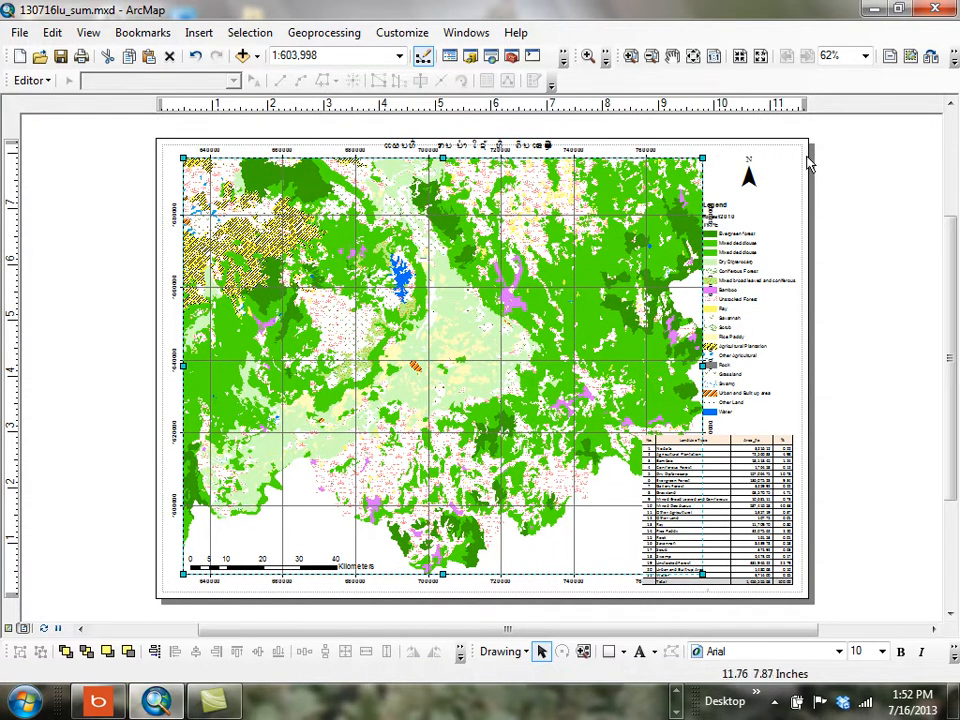
Lower the data frame's upper edge to make room for the title, and move the Lao title slightly down
click(519, 148)
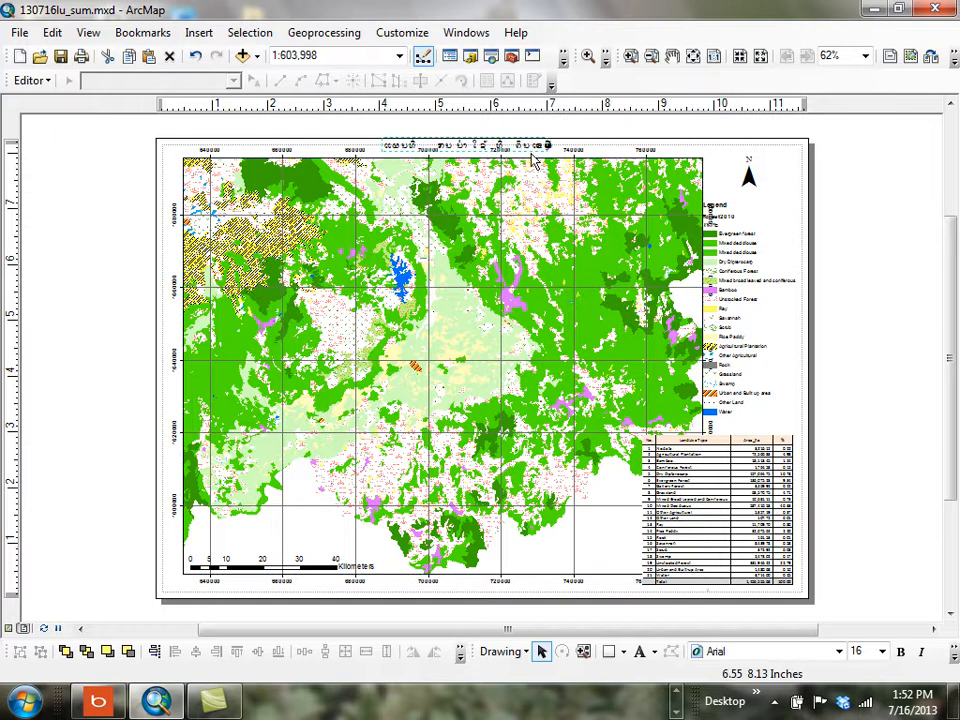
click(515, 203)
drag(442, 160, 443, 170)
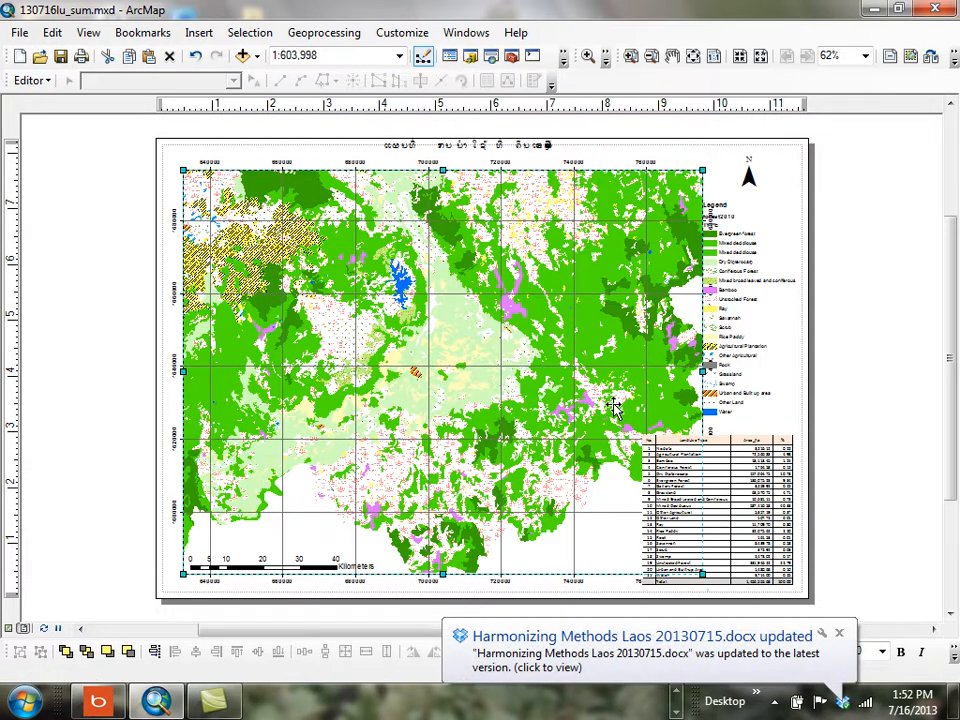
click(467, 147)
drag(467, 147, 467, 156)
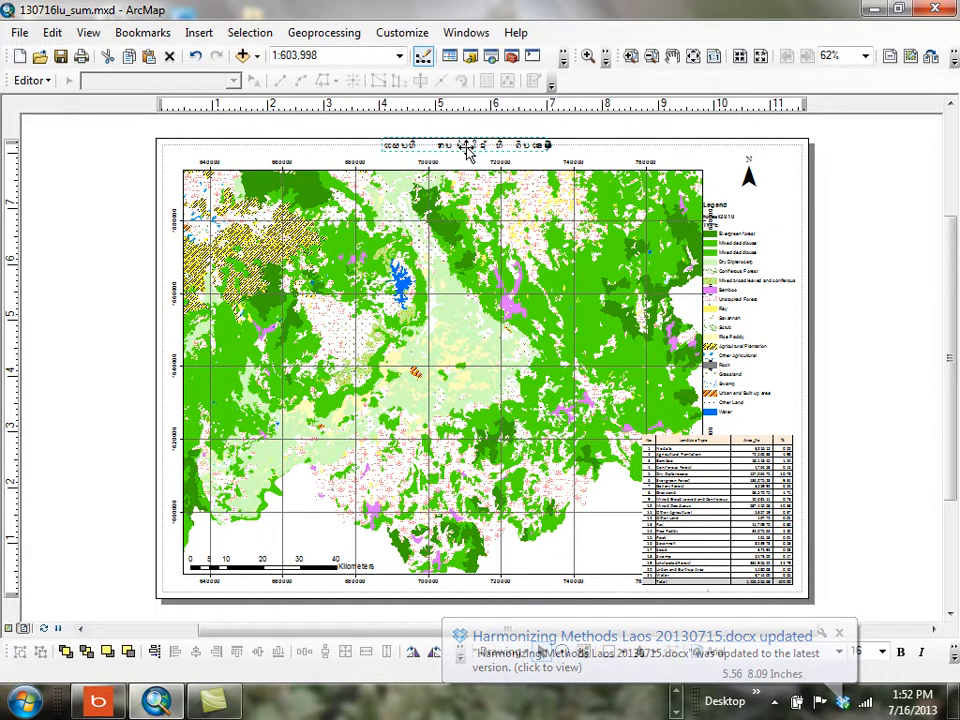
click(851, 246)
Shift the legend slightly to the right, clear of the grid labels beside the map
click(757, 285)
drag(757, 285, 766, 285)
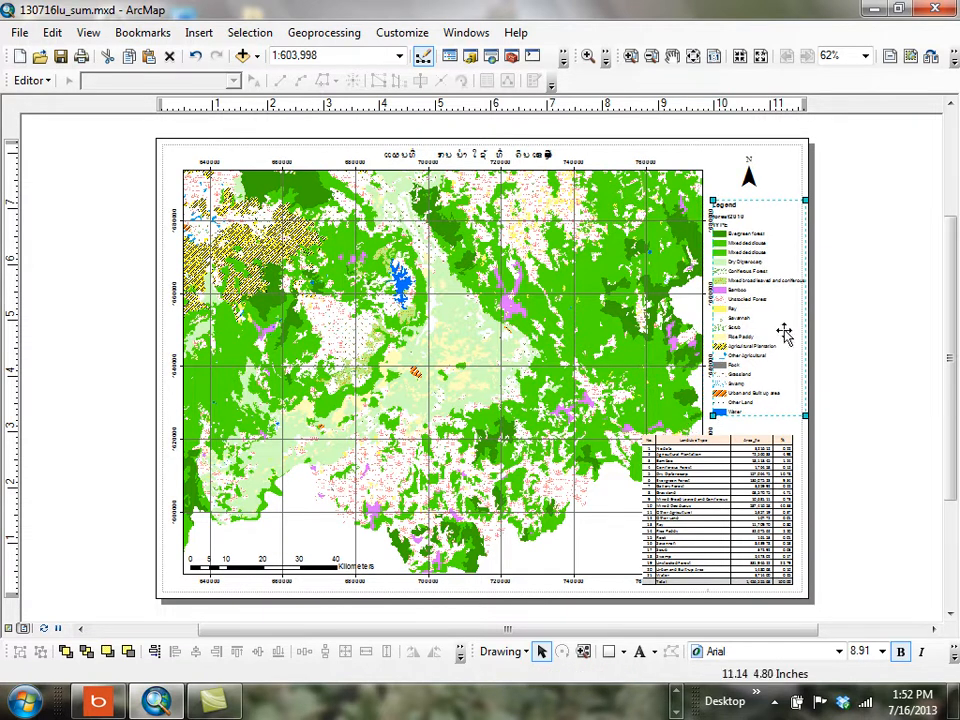
click(897, 300)
Move the map data frame slightly to the left and shift the legend left to follow it
click(208, 289)
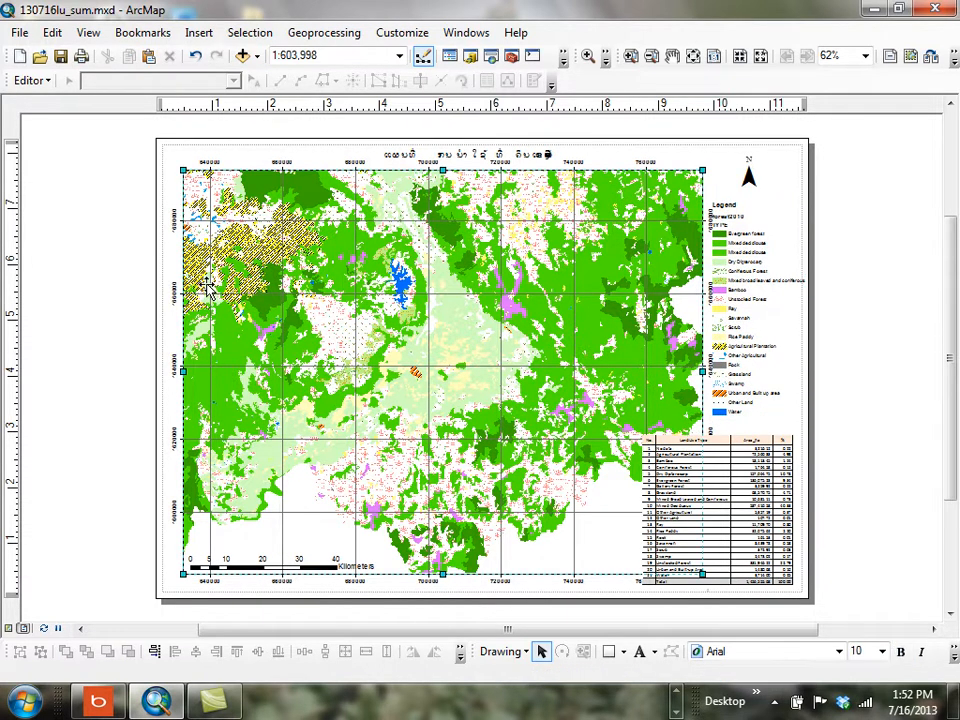
drag(208, 289, 198, 289)
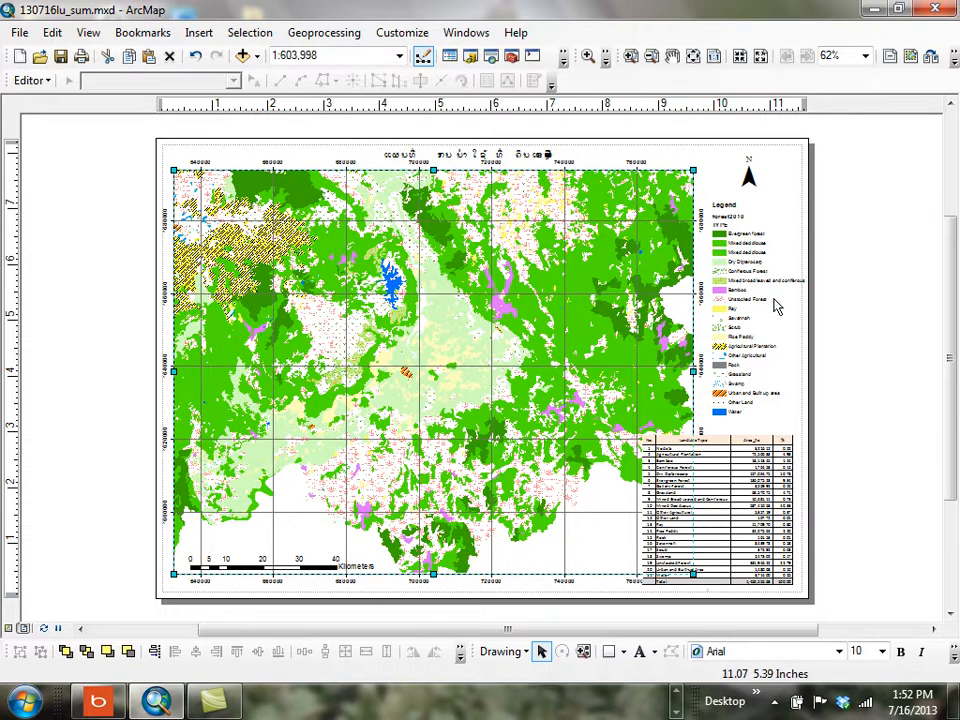
click(745, 318)
drag(745, 318, 735, 318)
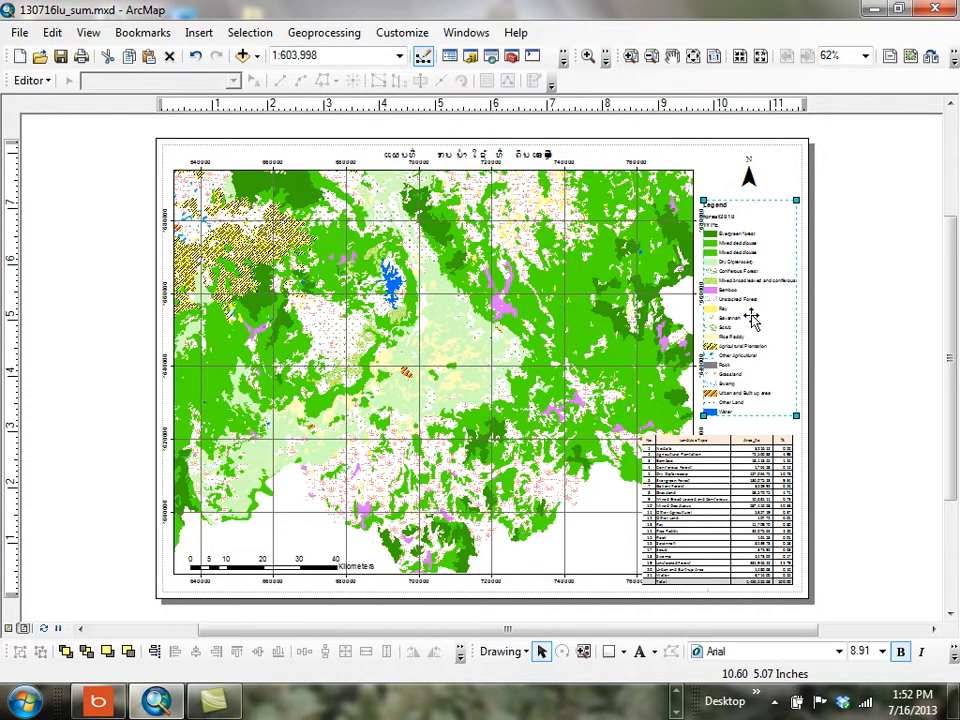
click(861, 291)
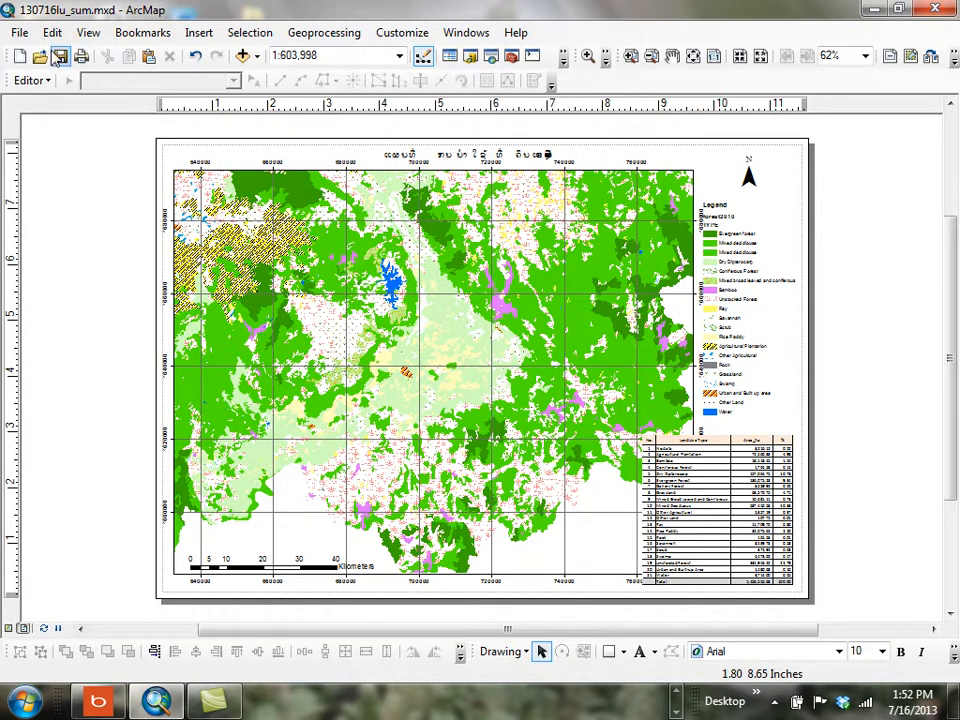
Start exporting the map layout as a JPEG and set the export resolution to 200 dpi
click(19, 32)
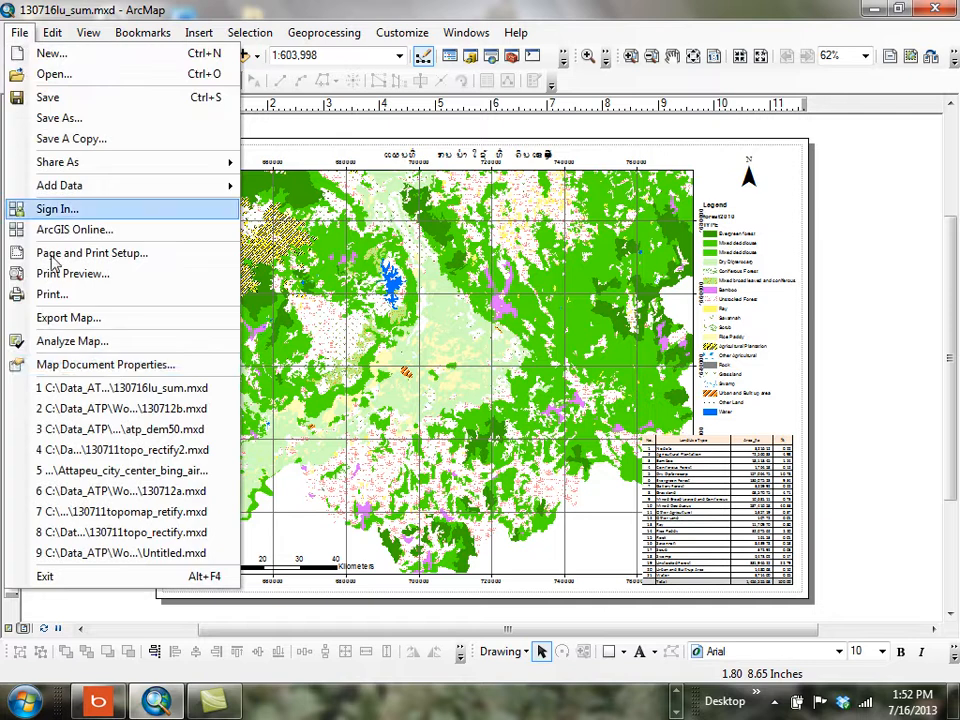
click(119, 325)
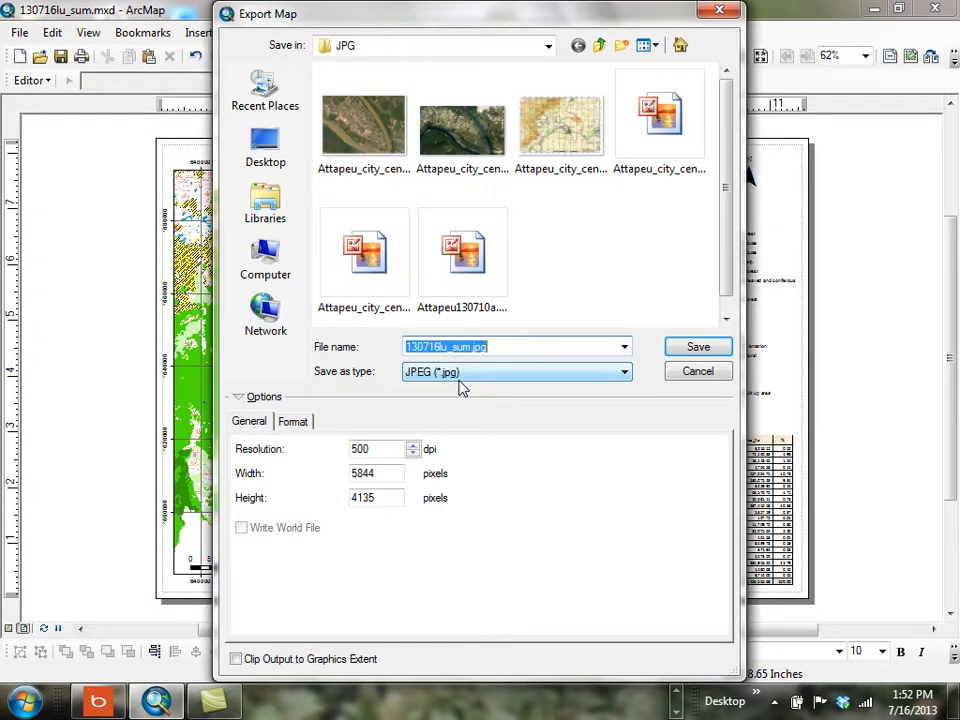
click(412, 453)
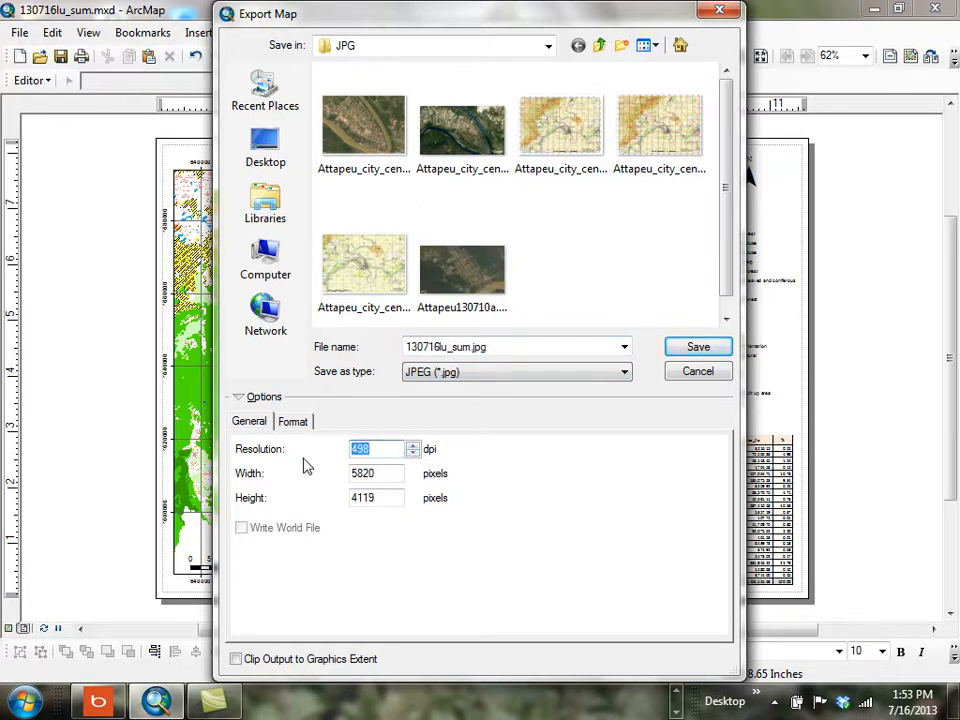
text(200)
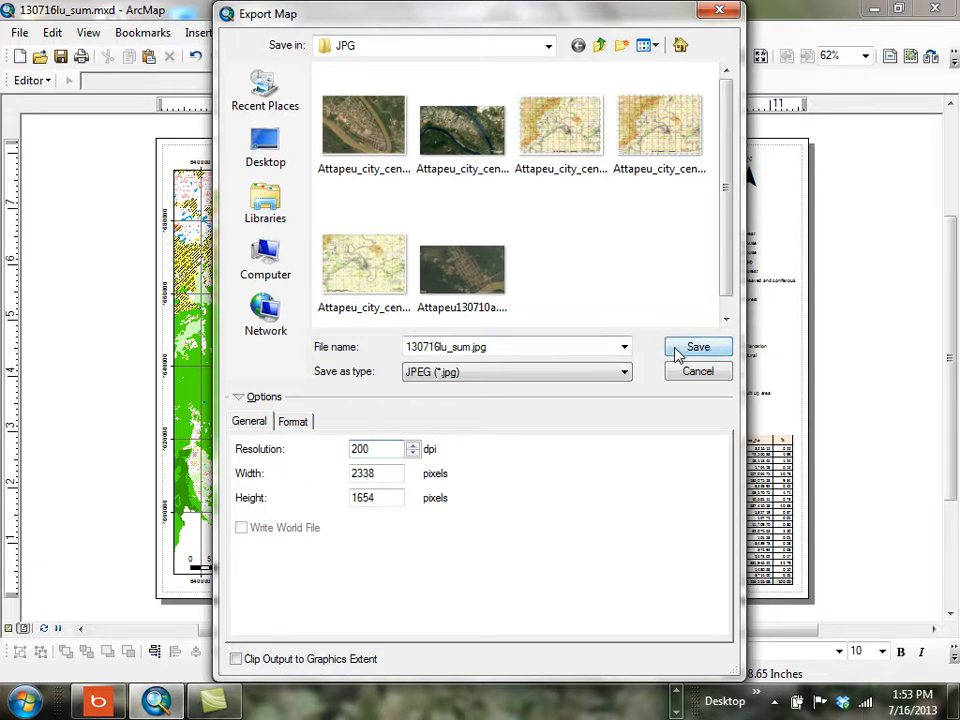
Name the export file lupmap_atp.jpg and save it in the JPG folder
double_click(465, 347)
click(416, 346)
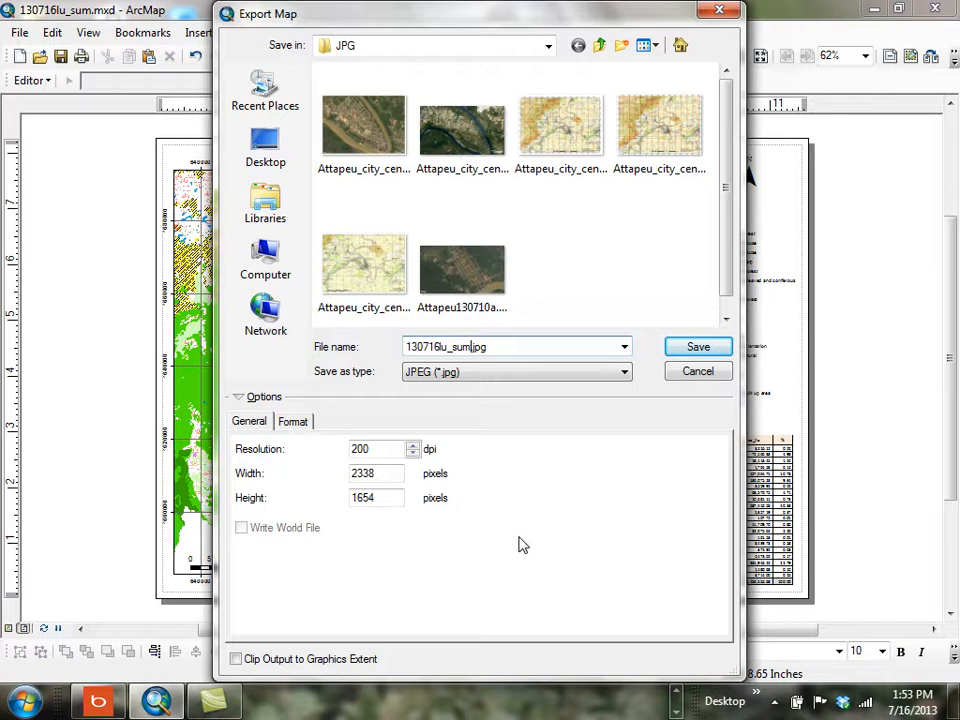
key(BackSpace)
key(BackSpace)
key(BackSpace)
key(BackSpace)
key(BackSpace)
key(BackSpace)
key(BackSpace)
key(BackSpace)
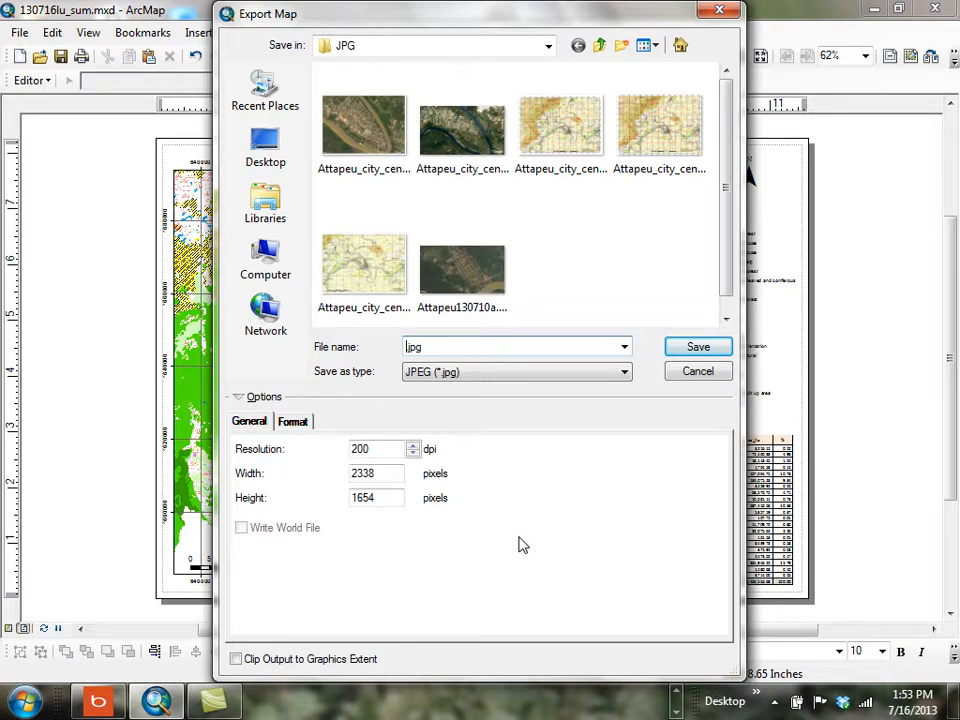
text(c)
text(lupmap_atp)
click(697, 348)
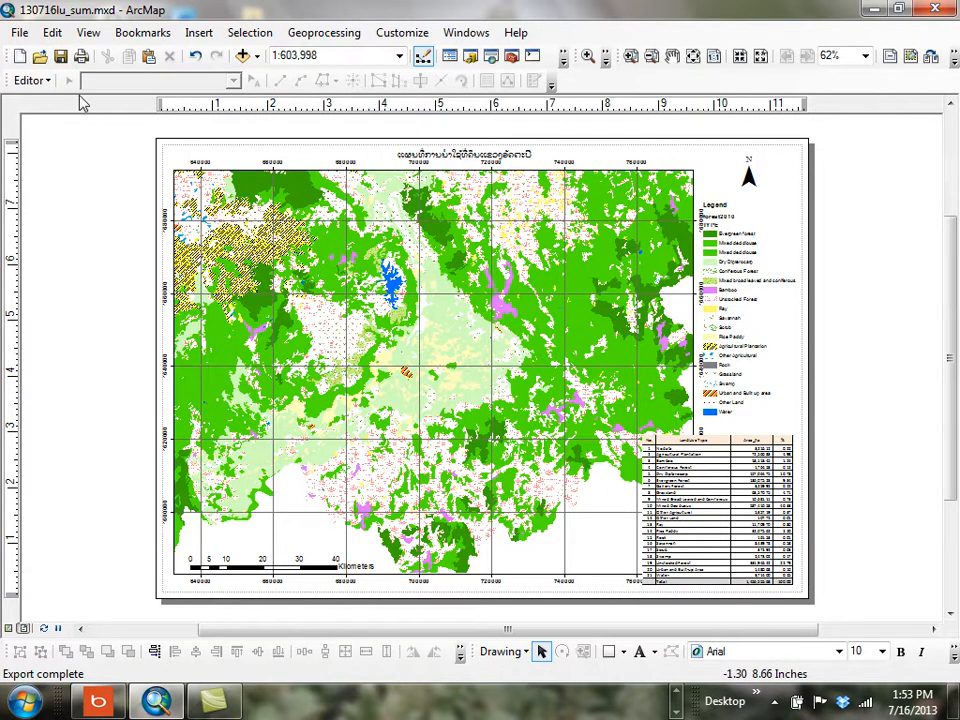
Reopen the map export settings to check the JPG folder's contents, and leave without exporting again
click(19, 32)
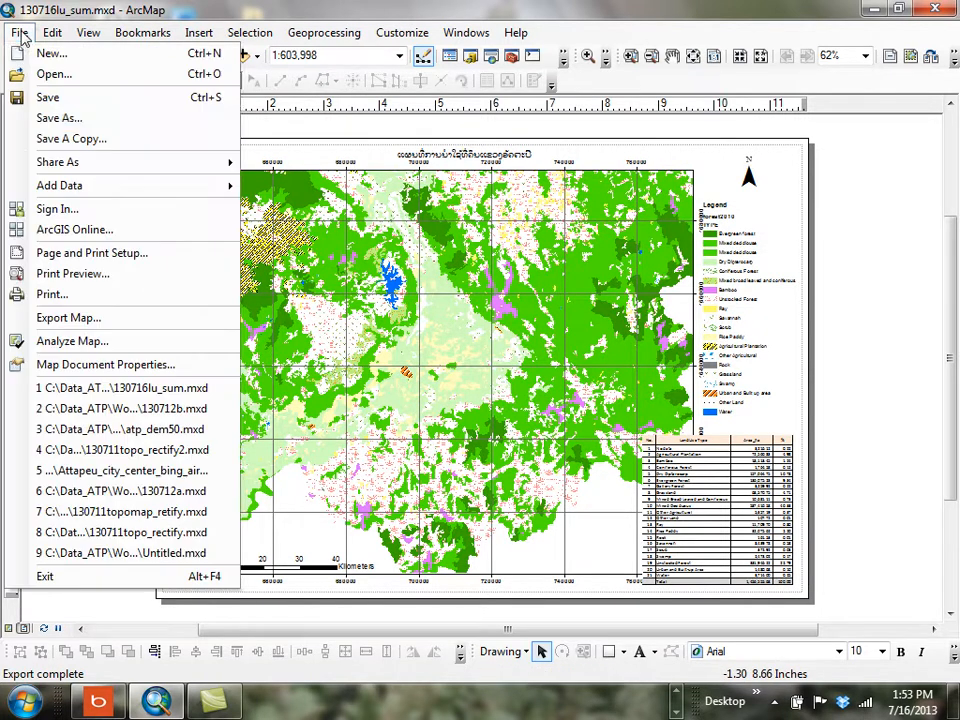
click(62, 317)
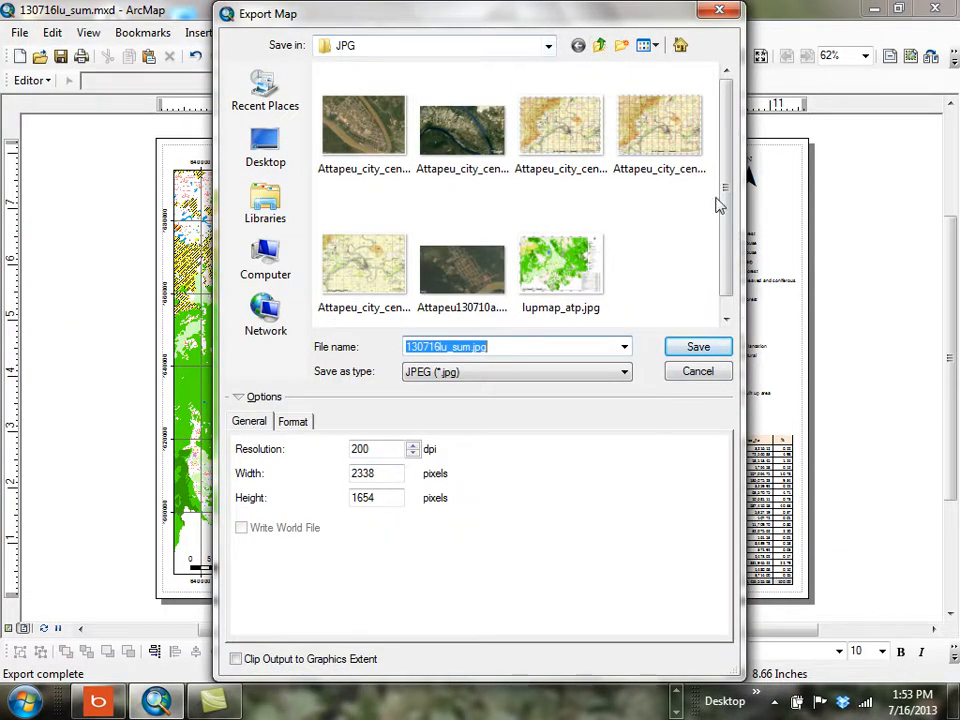
click(733, 16)
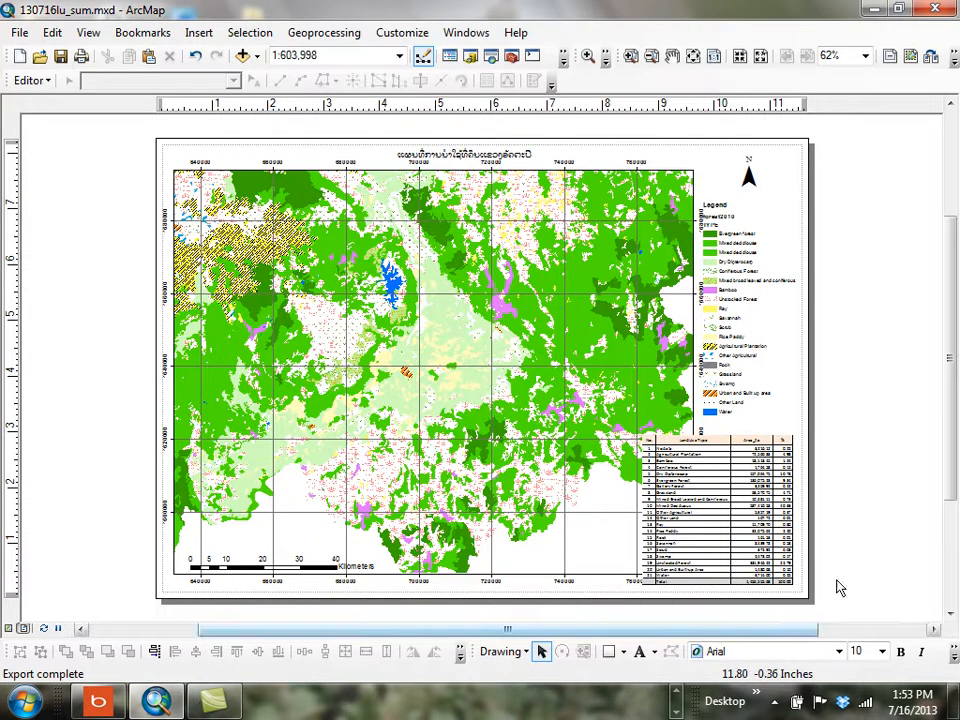
Minimize ArcMap and open lupmap_atp.jpg from the Data_ATP\JPG folder in Windows Explorer to examine the exported map
click(877, 12)
double_click(268, 19)
double_click(315, 218)
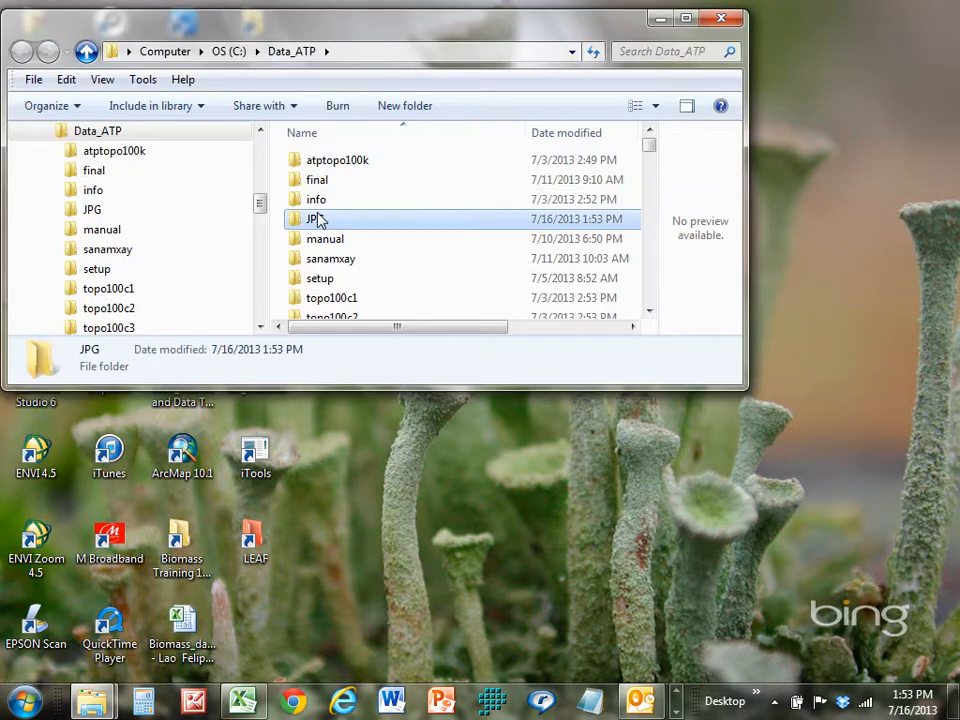
scroll(500, 289, down, 3)
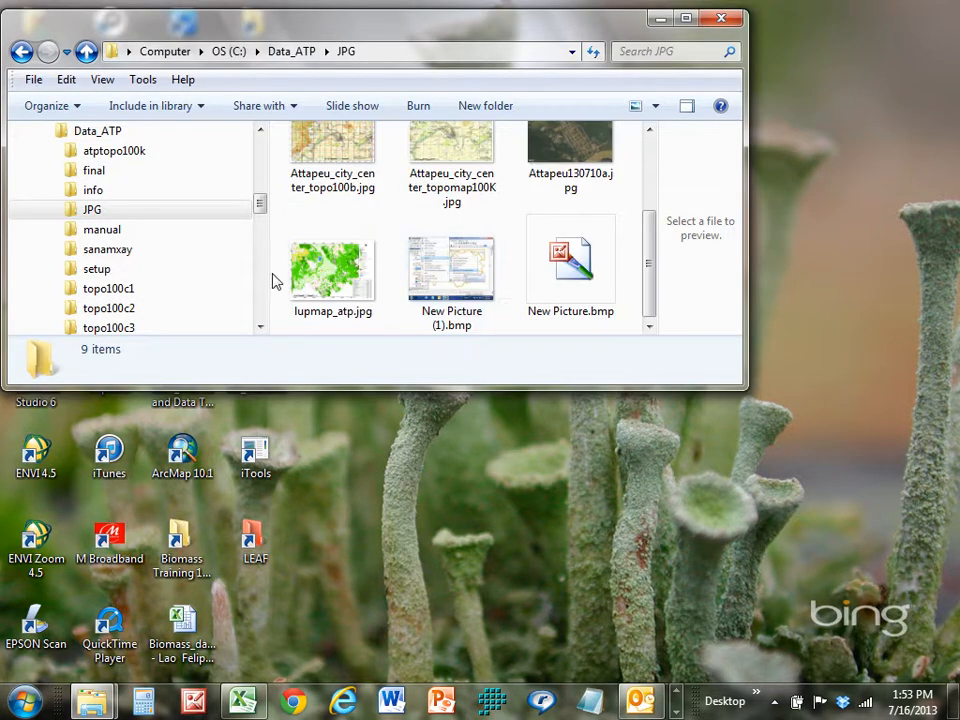
double_click(325, 272)
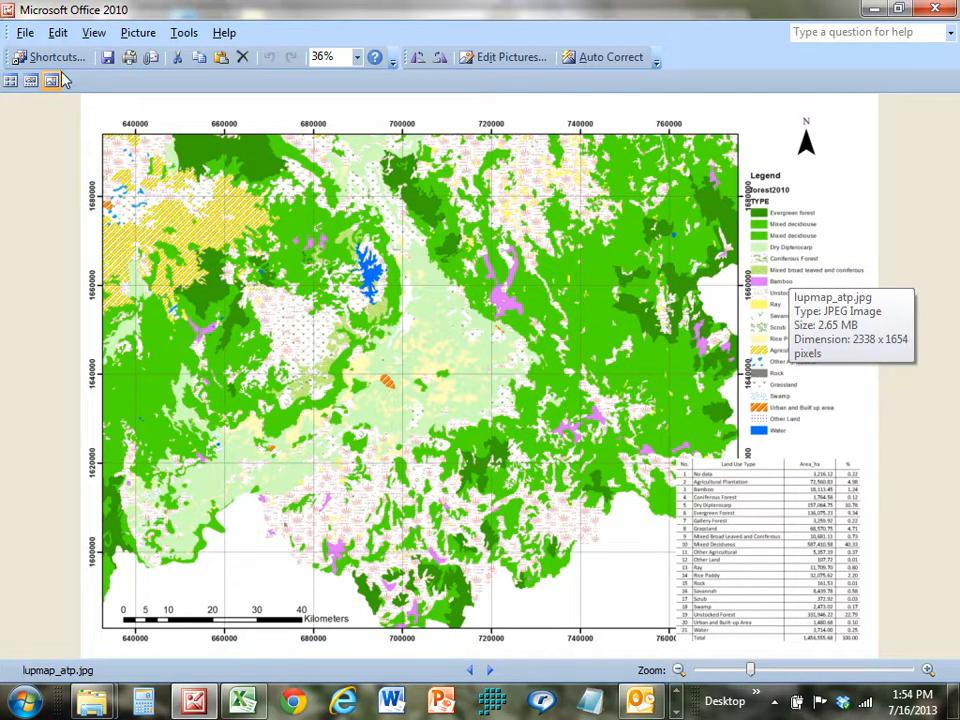
Close the exported map image and switch back to ArcMap
click(933, 10)
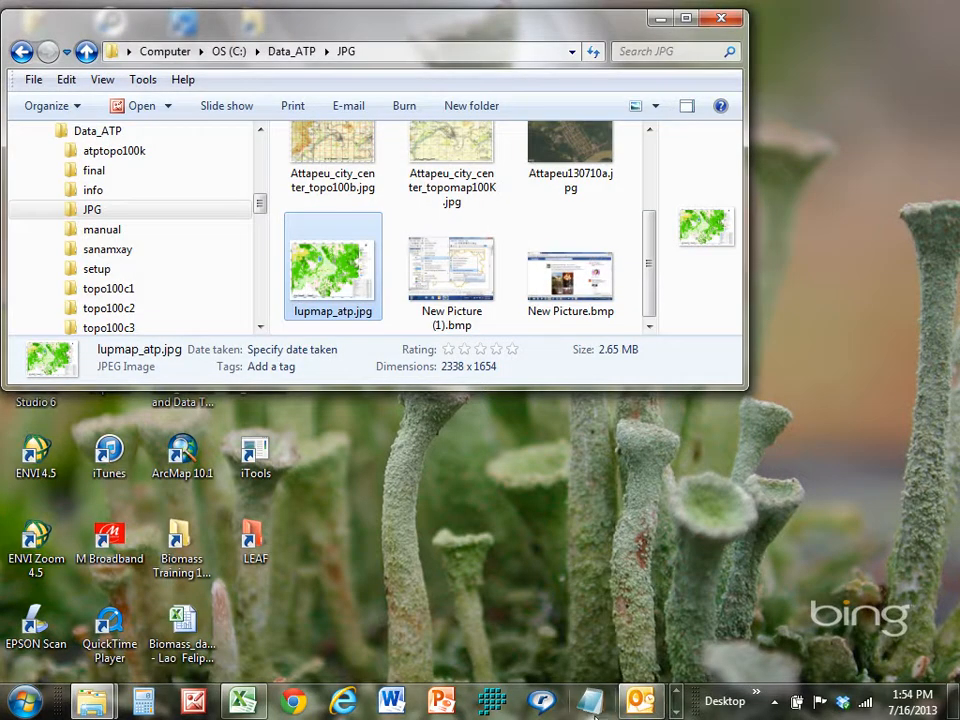
click(677, 712)
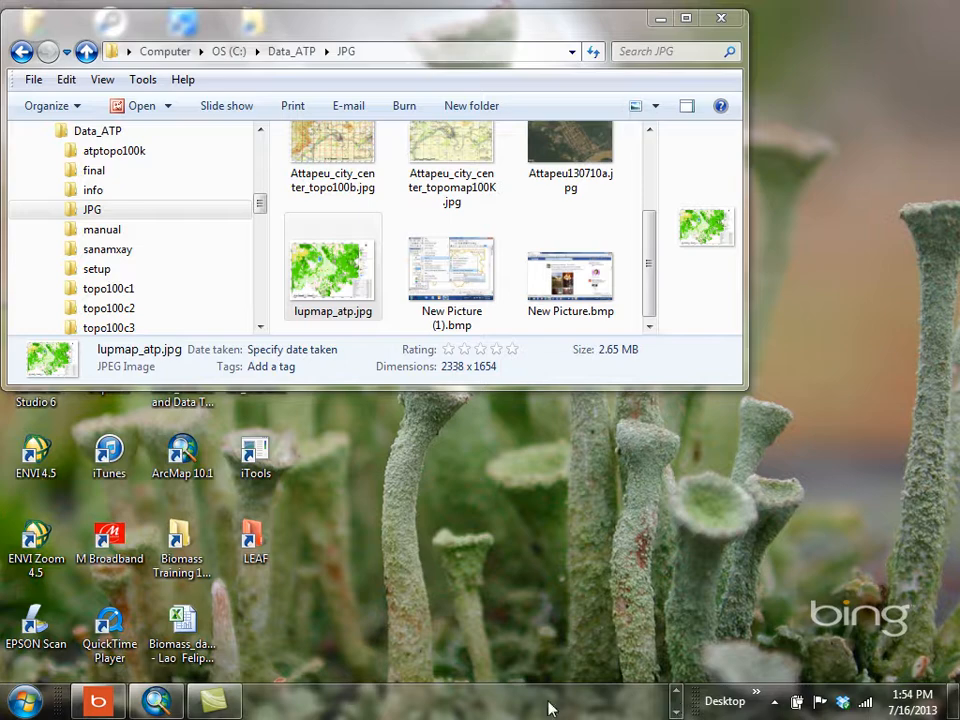
click(155, 701)
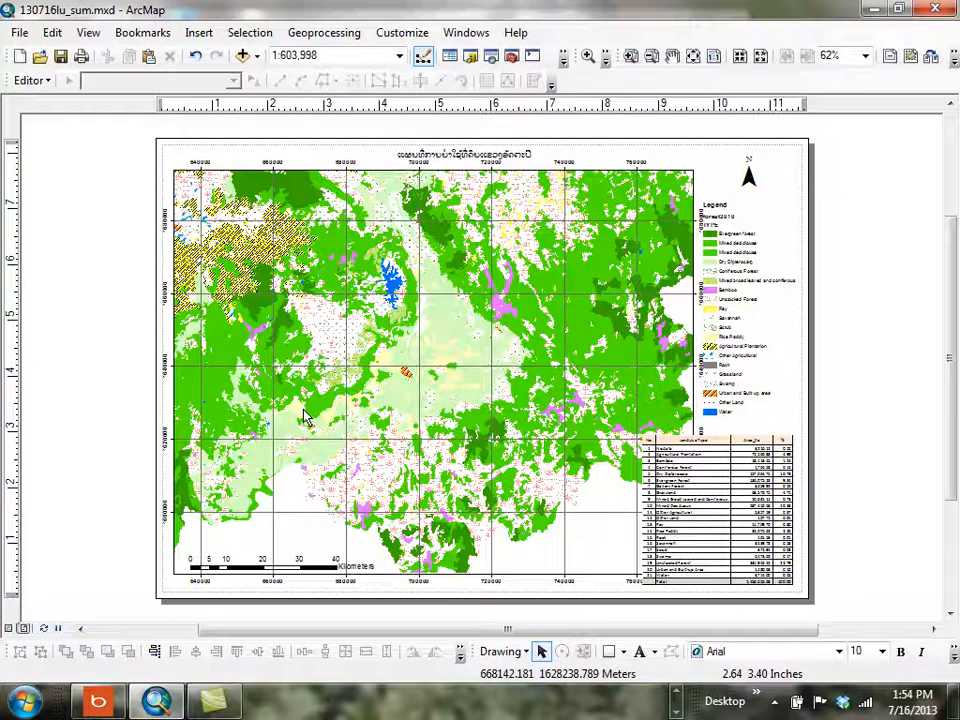